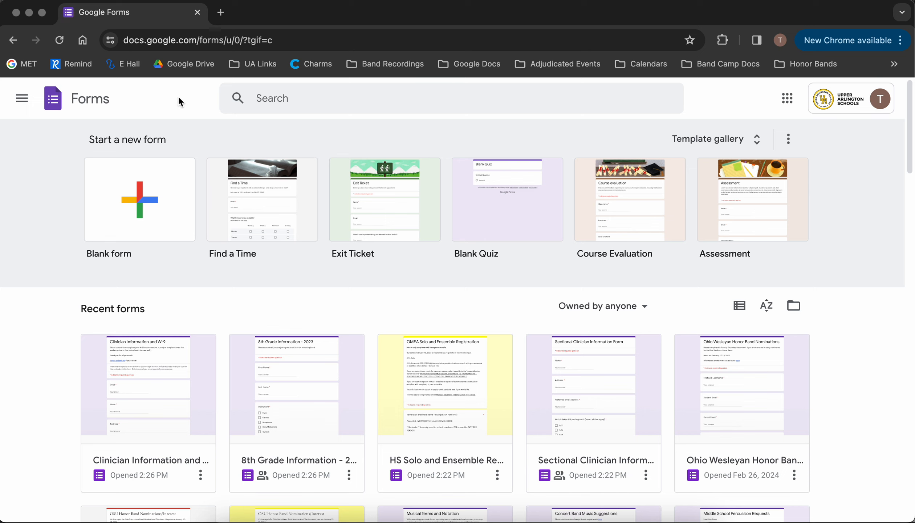
Create a blank form and title it "2024 Band Registration Form".
left_click(133, 192)
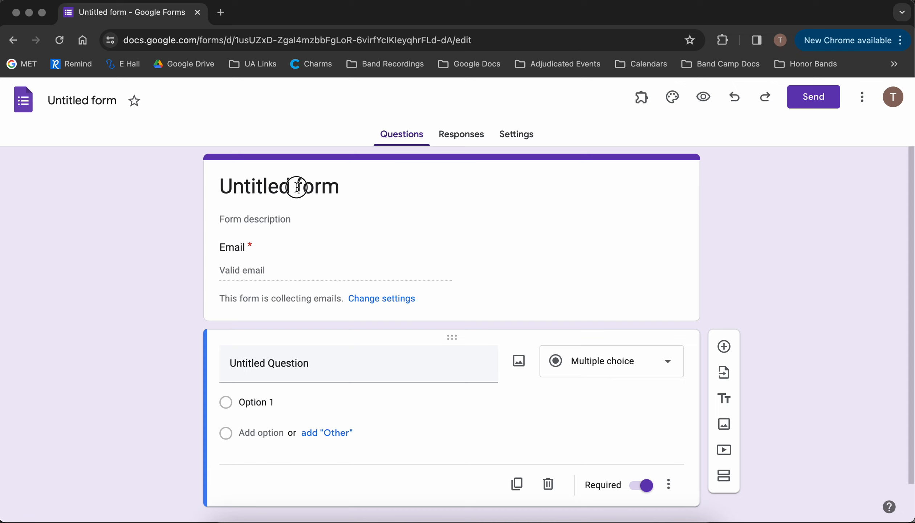
left_click(297, 187)
triple_click(296, 187)
type("R")
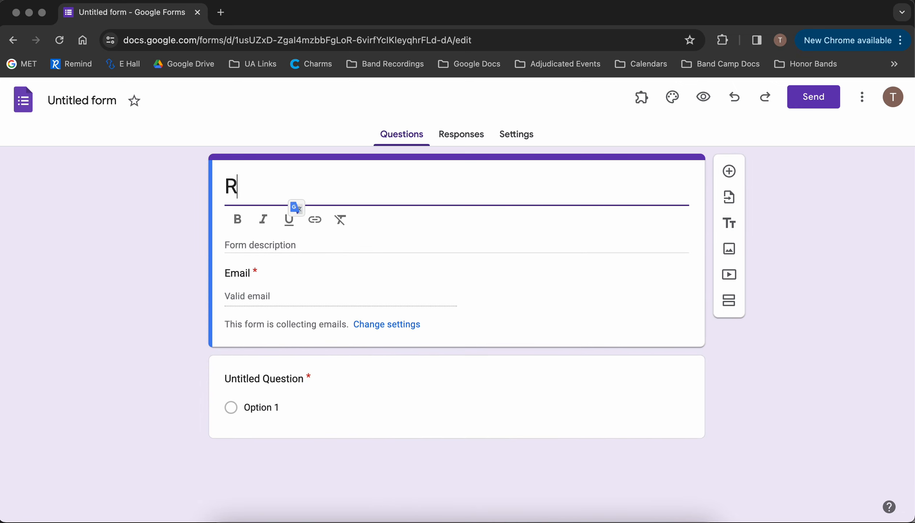
type("egistration Form")
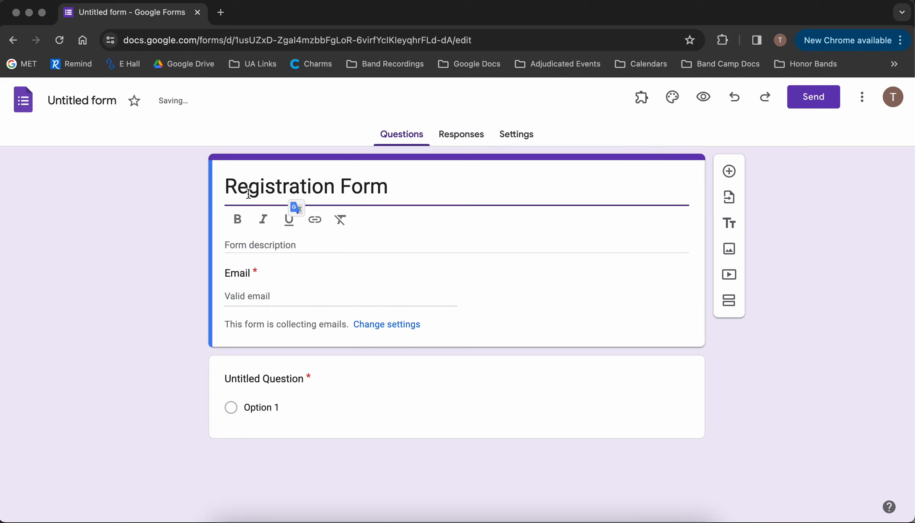
left_click(225, 187)
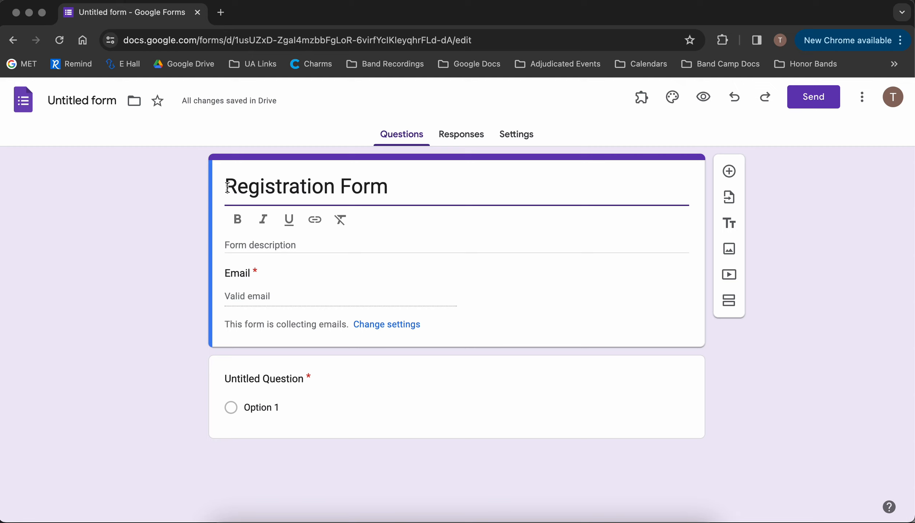
type("202")
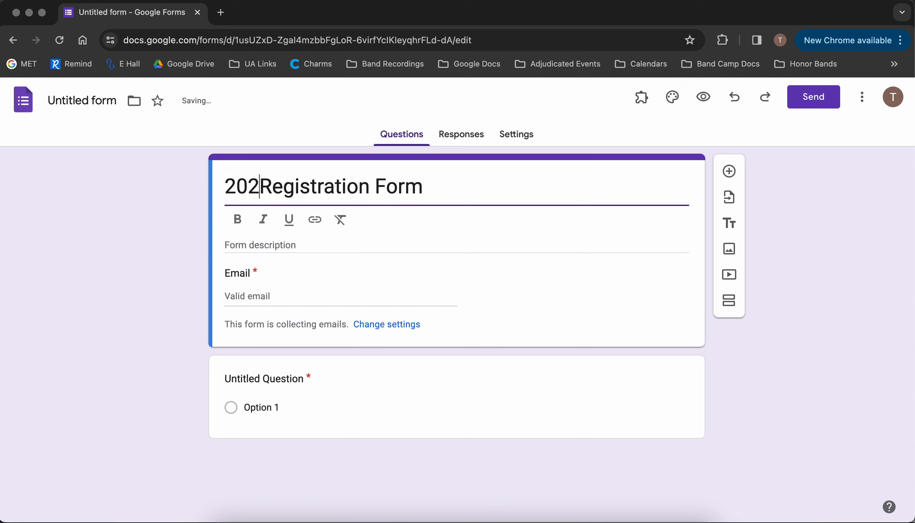
type("4 Band")
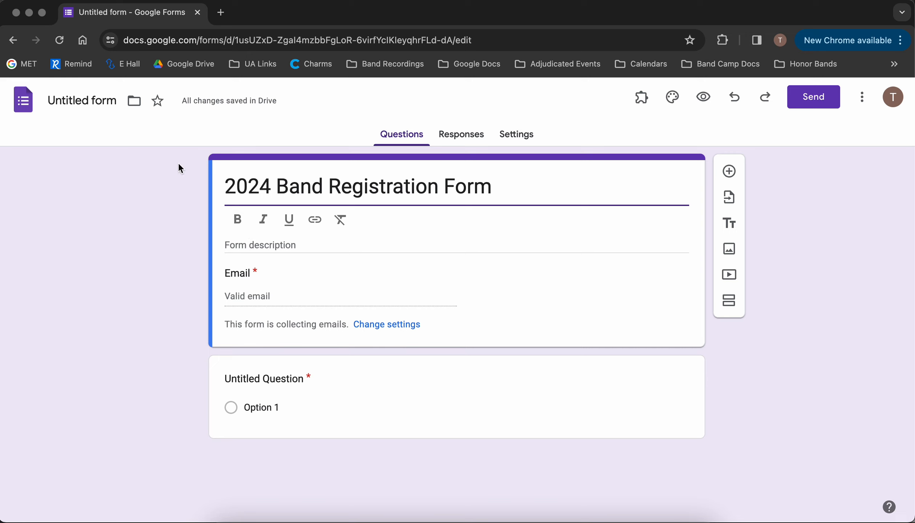
Add the description "Please complete this form if you are registering for the 2024 Marching Band!" and name the form file after its title.
left_click(239, 244)
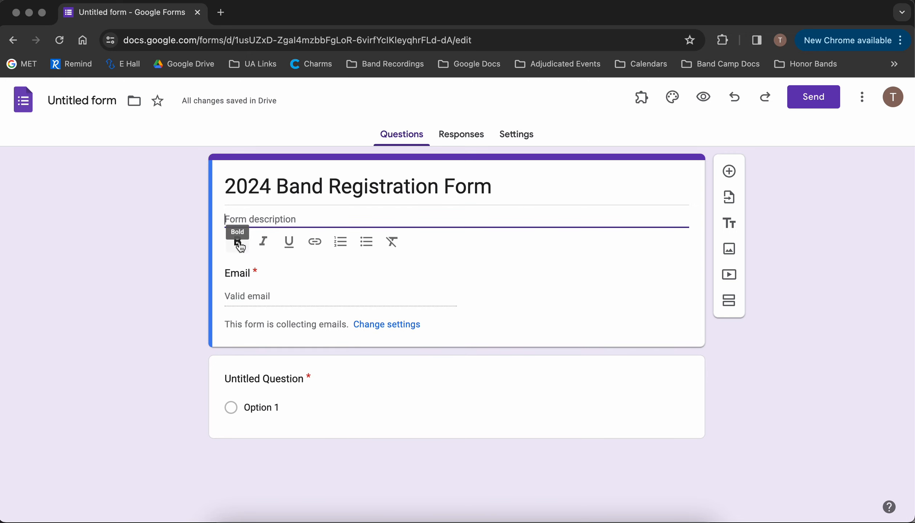
type("Please complete this form if")
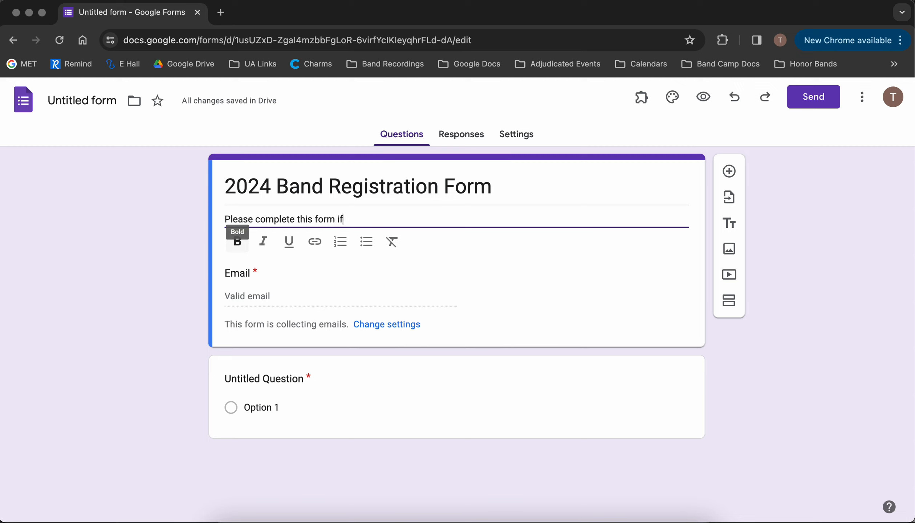
type(" you are reigstering fo")
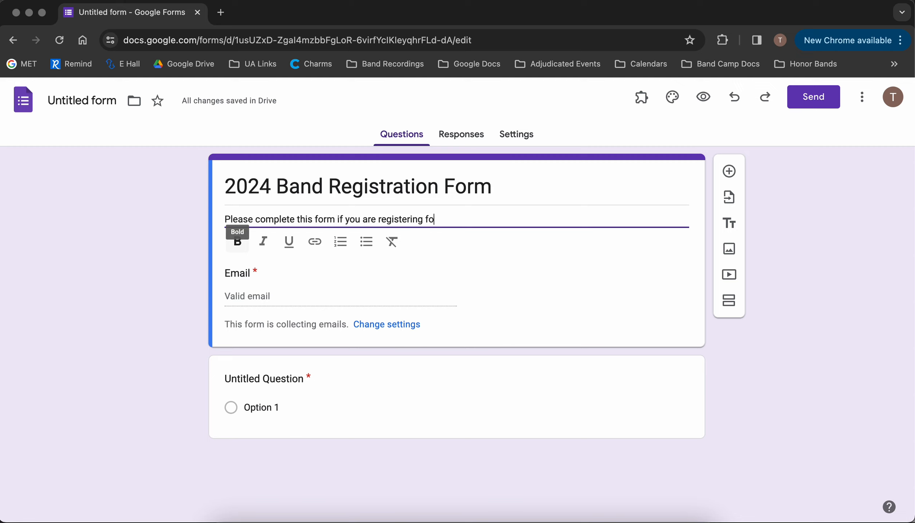
type("r the 2024 ")
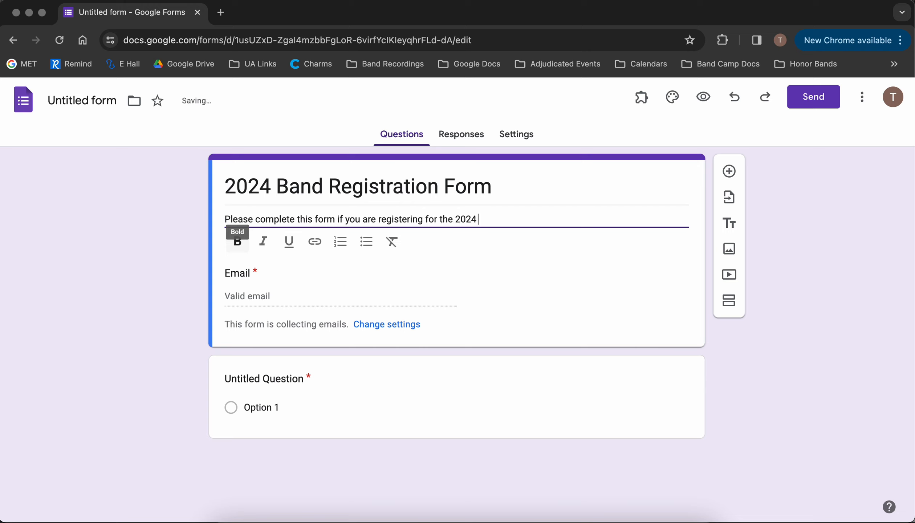
type("Marching Band!")
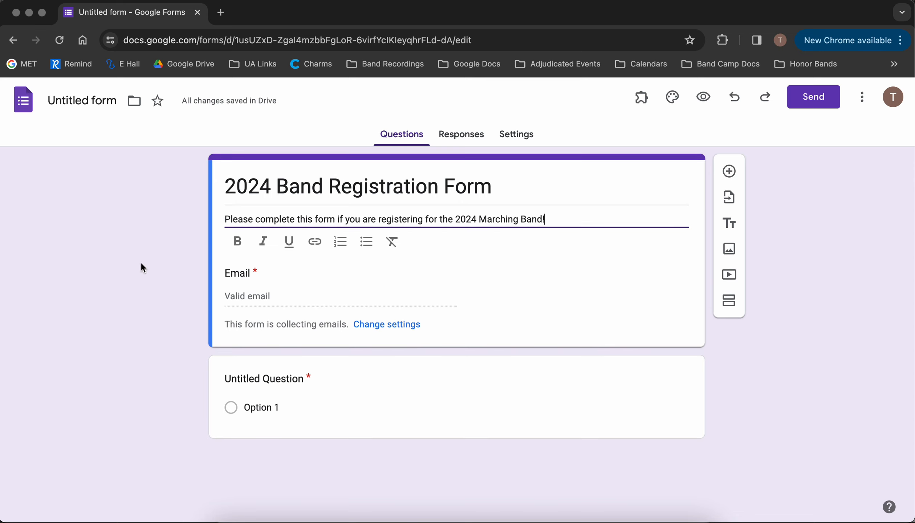
left_click(85, 99)
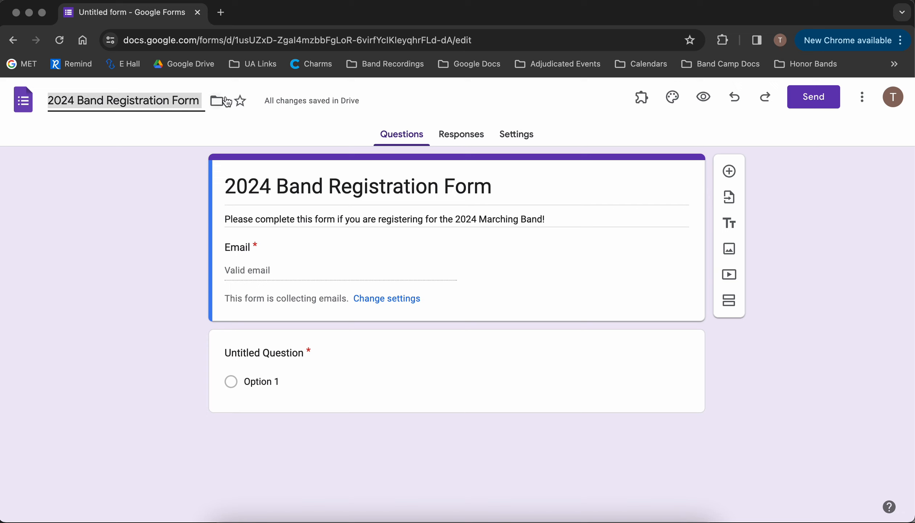
Turn the untitled question into a short-answer question titled "First Name".
left_click(260, 356)
type("Name")
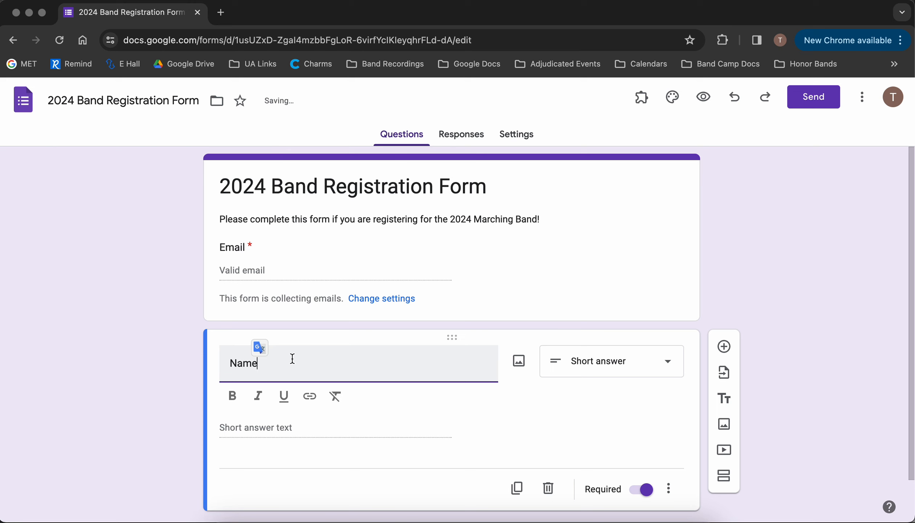
scroll(293, 359, "down", 1)
scroll(374, 370, "down", 1)
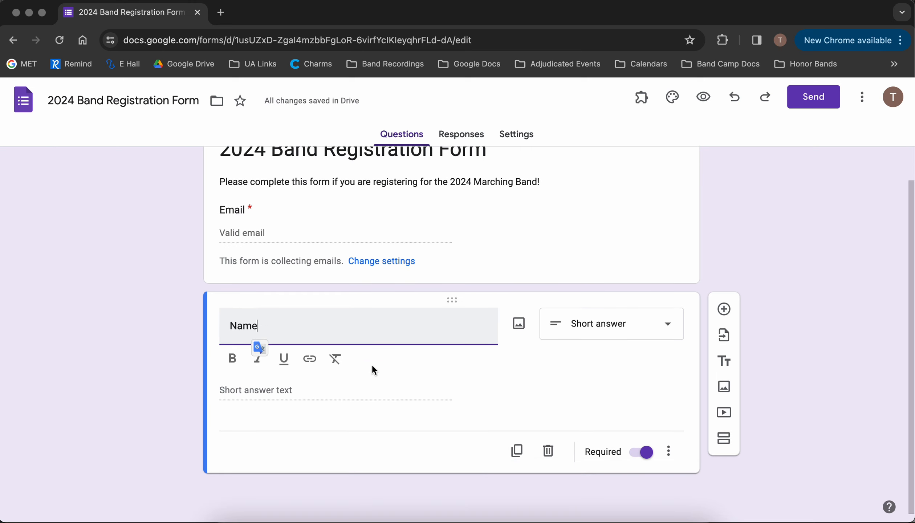
left_click(231, 327)
type("First")
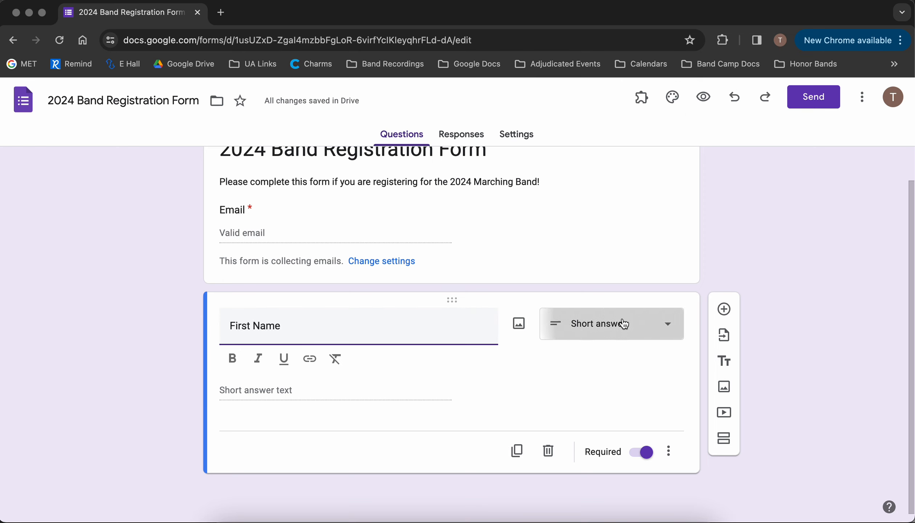
left_click(623, 324)
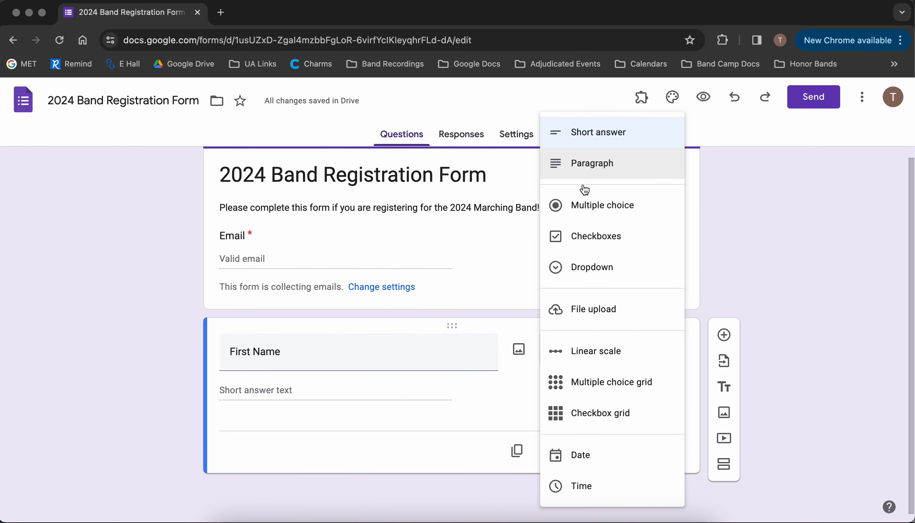
left_click(313, 354)
left_click(327, 352)
scroll(297, 385, "down", 1)
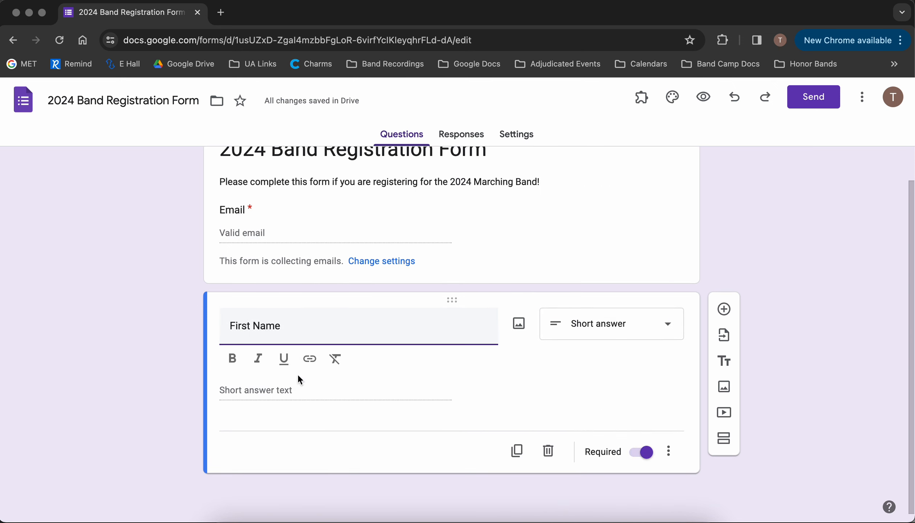
Duplicate the First Name question and retitle the copy "Last Name".
left_click(518, 452)
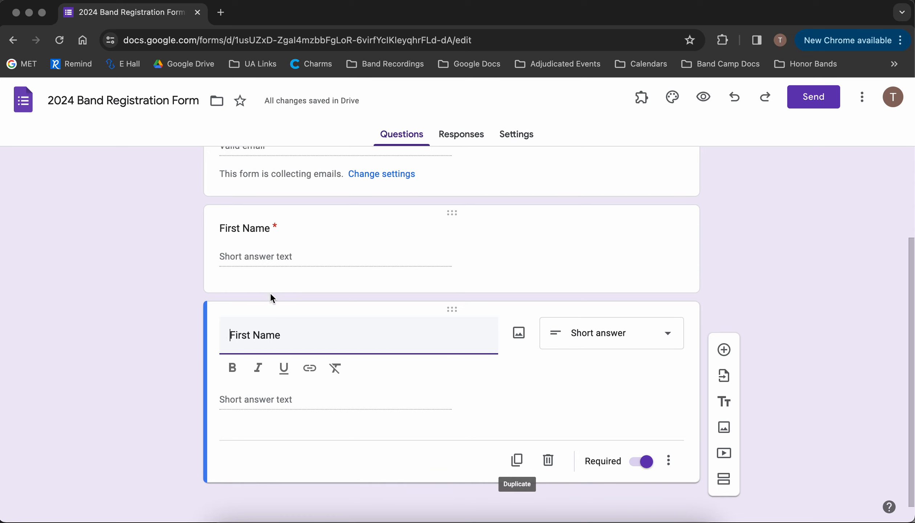
double_click(250, 333)
type("Name")
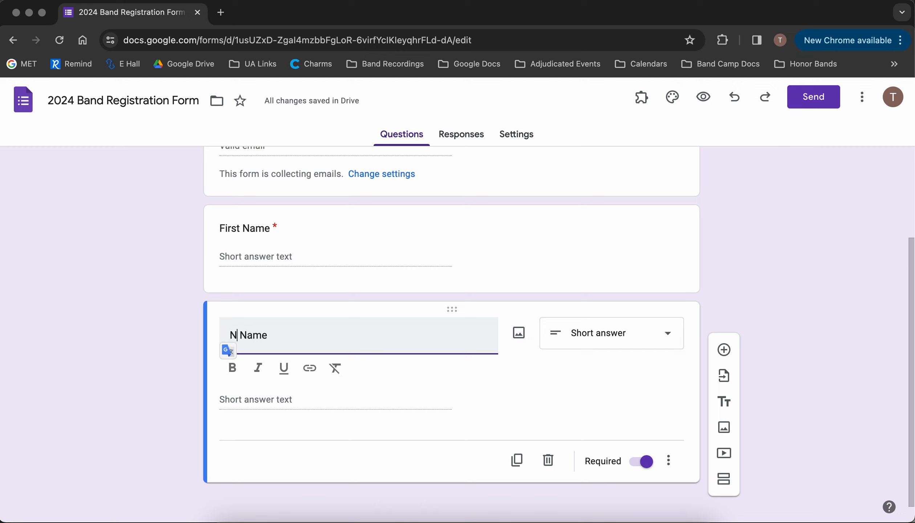
key("BackSpace")
key("BackSpace")
key("BackSpace")
key("BackSpace")
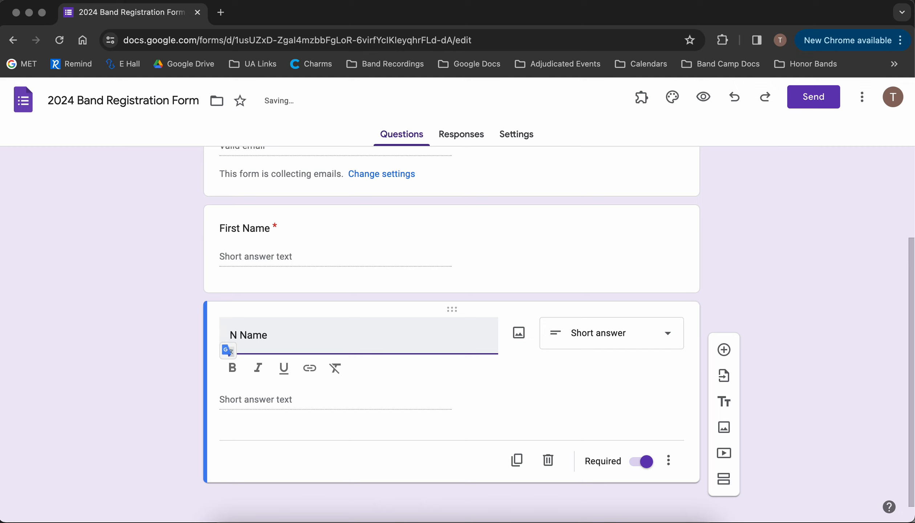
type("Last")
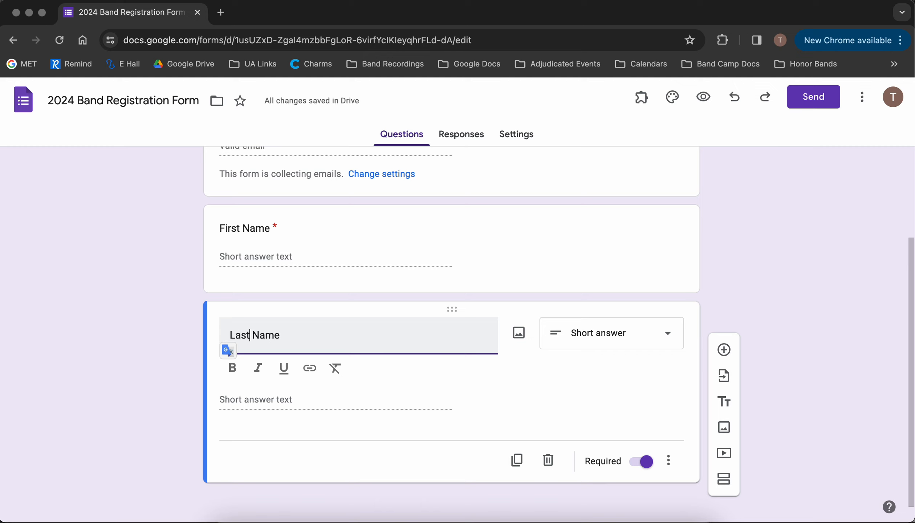
Add a dropdown question below Last Name titled "What instrument do you play?".
scroll(251, 334, "down", 1)
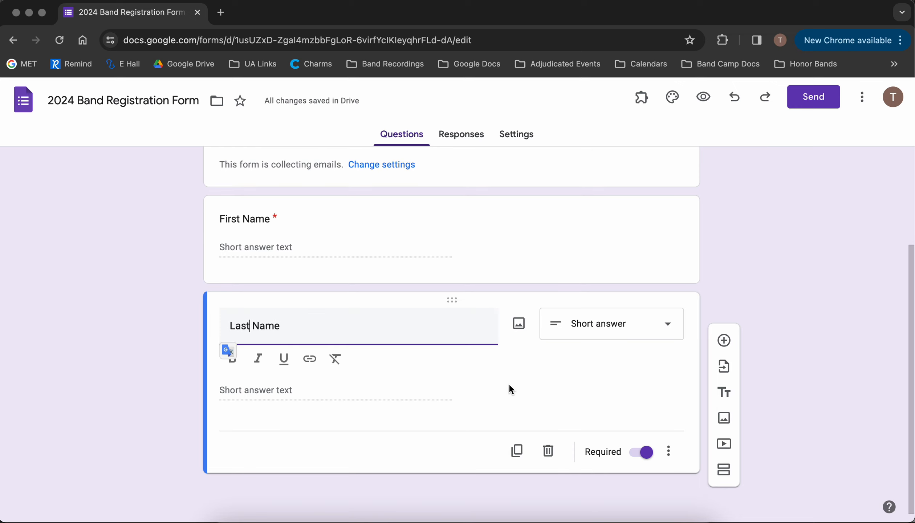
left_click(724, 341)
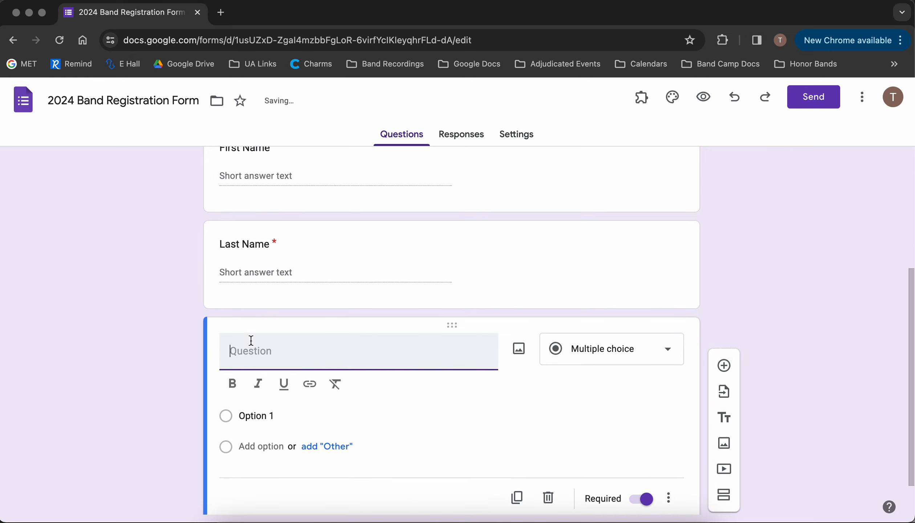
left_click(613, 345)
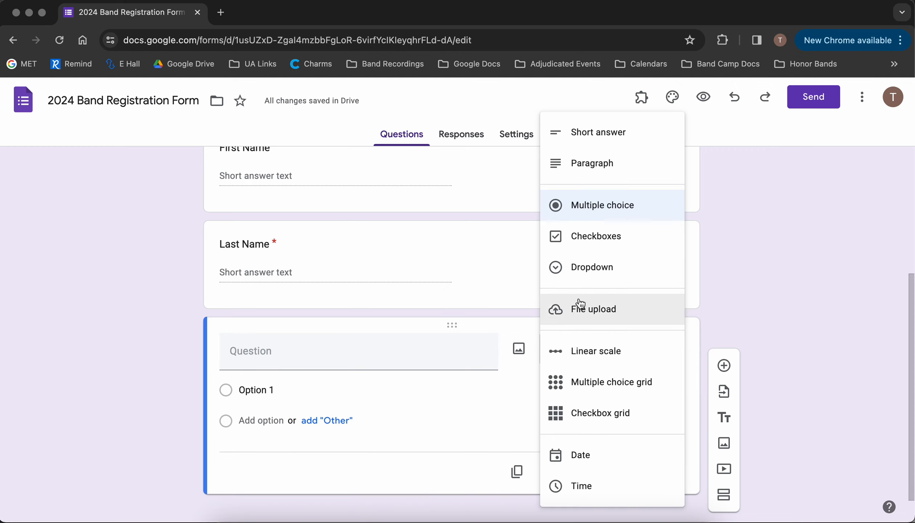
left_click(610, 267)
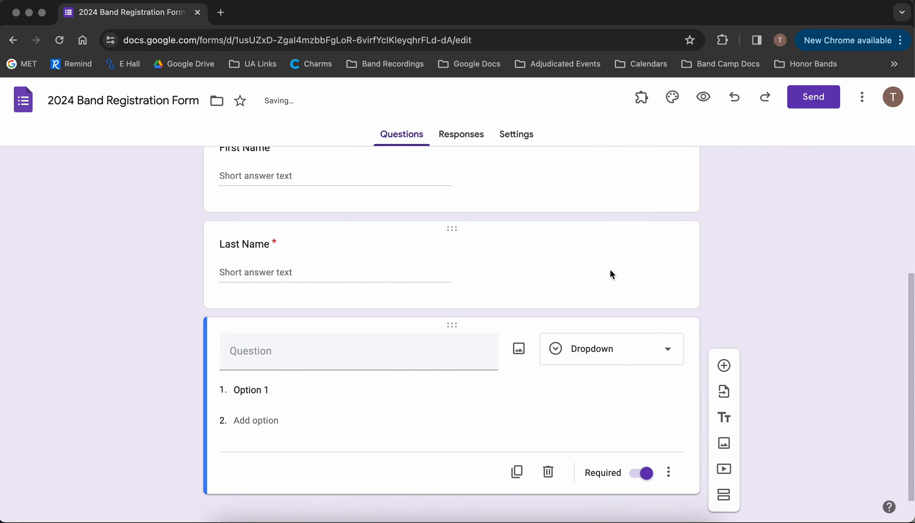
left_click(264, 349)
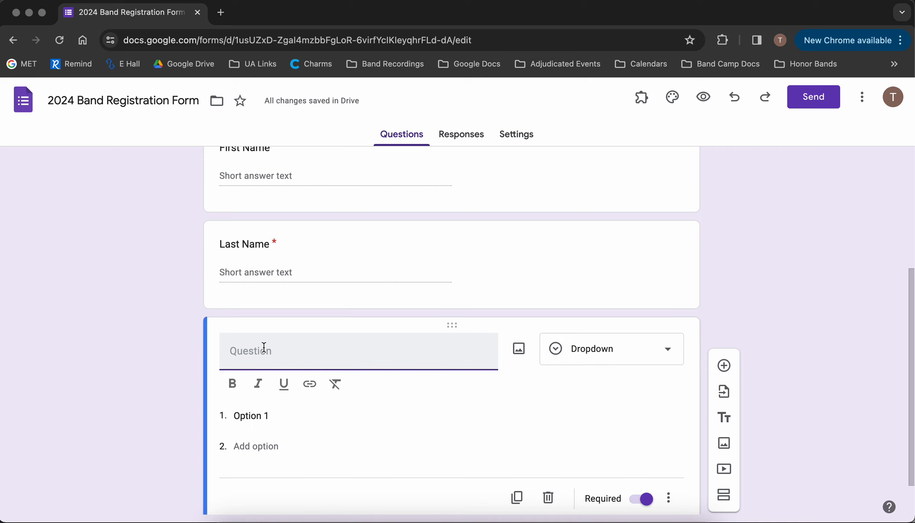
type("What insttrument do you play?")
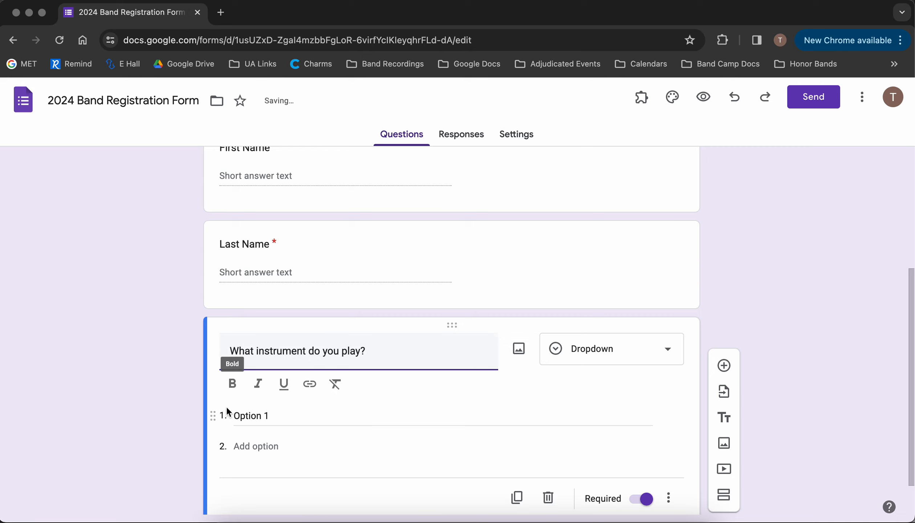
Fill the instrument question's dropdown with the options Flute, Clarinet, Trumpet and Trombone.
left_click(255, 414)
type("Flute")
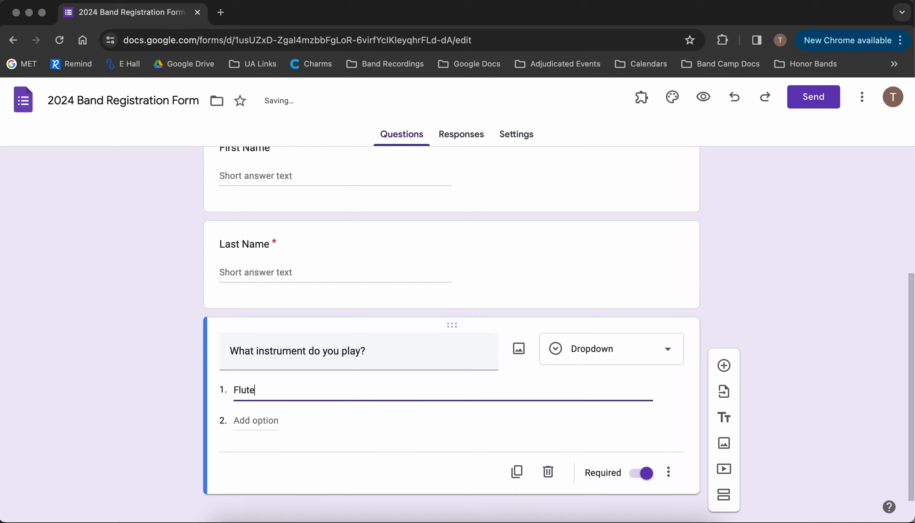
left_click(255, 422)
type("Clarinet")
left_click(266, 449)
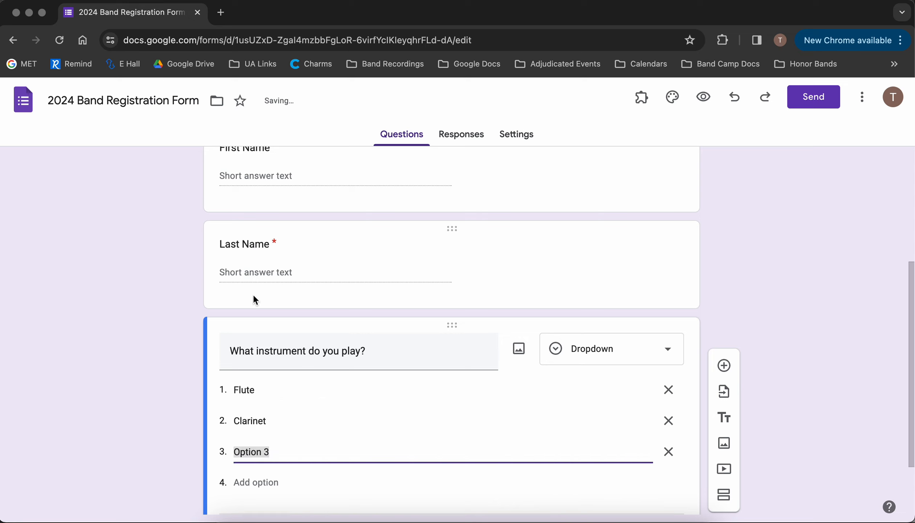
type("Trumpet")
left_click(243, 478)
type("Trombone")
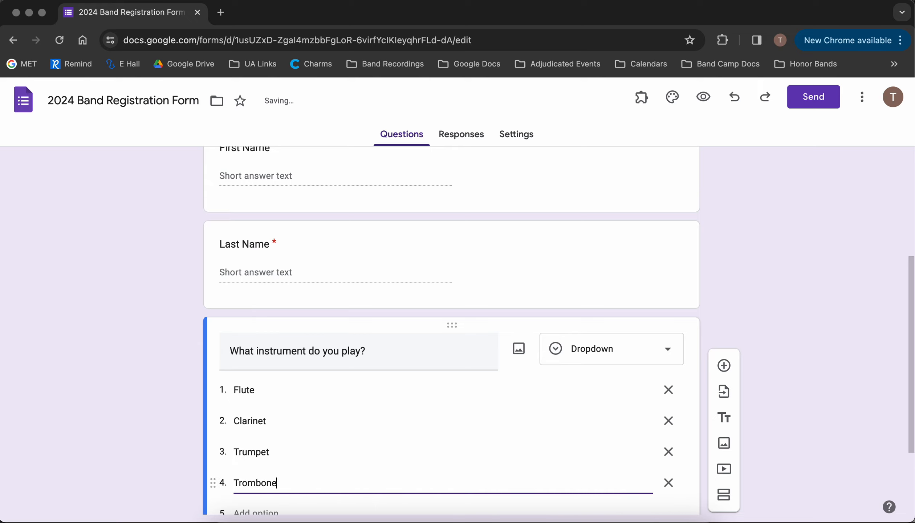
scroll(741, 259, "down", 2)
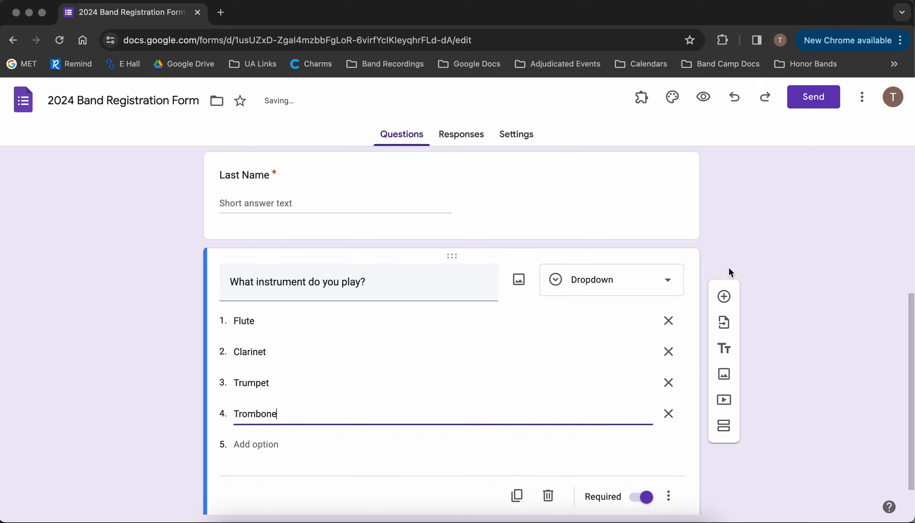
scroll(729, 234, "down", 1)
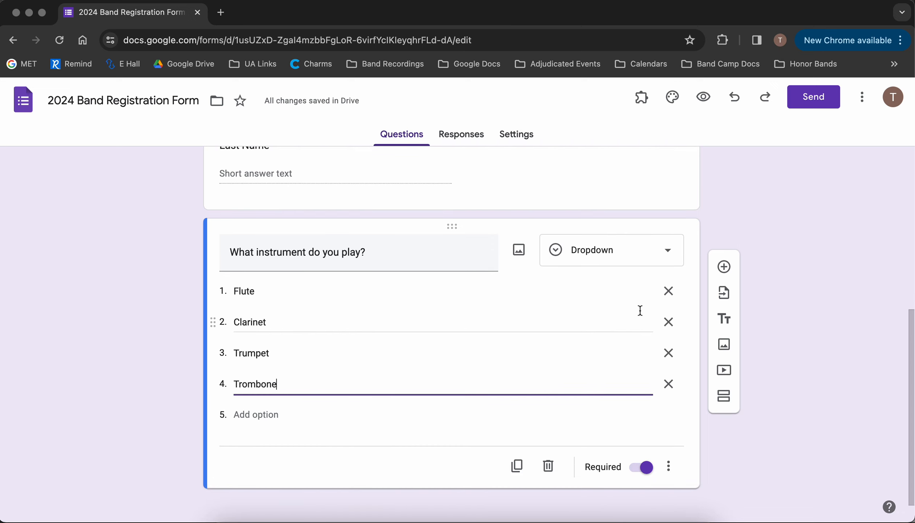
left_click(772, 208)
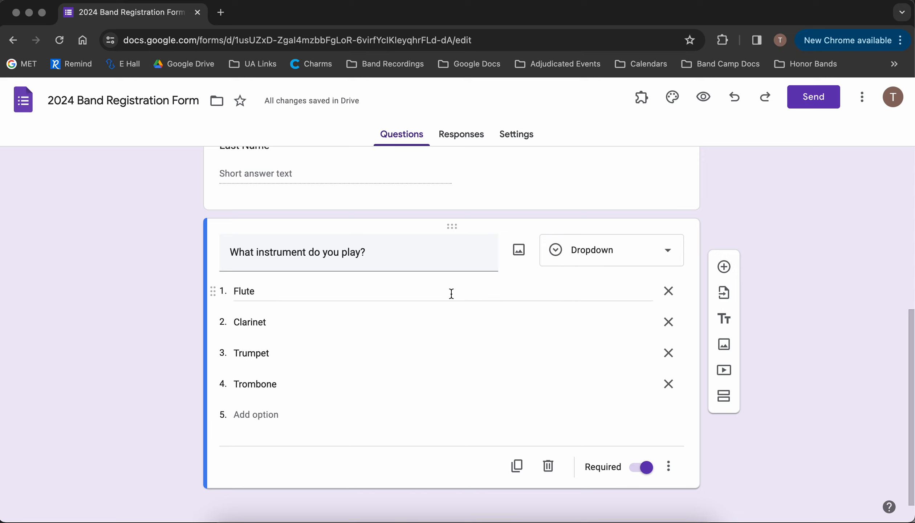
Preview the form and try the Email and First Name answer fields without filling them in.
left_click(706, 105)
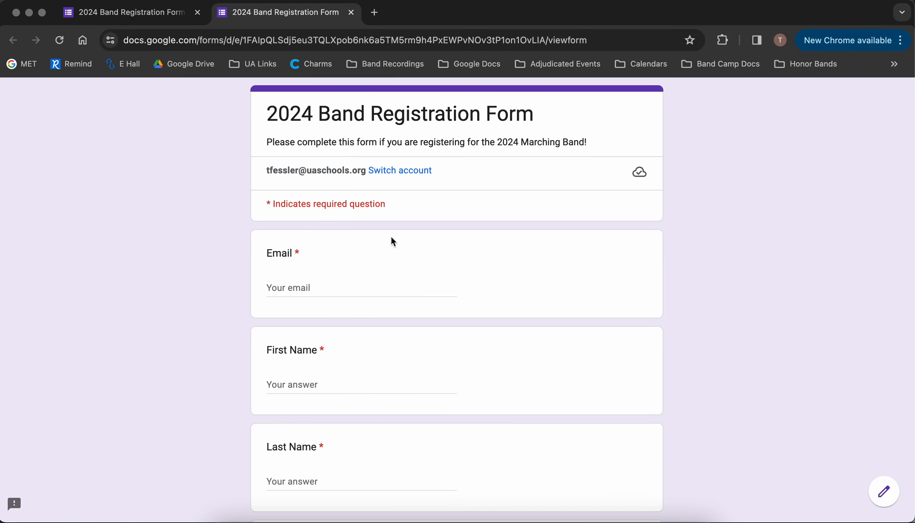
scroll(395, 201, "down", 5)
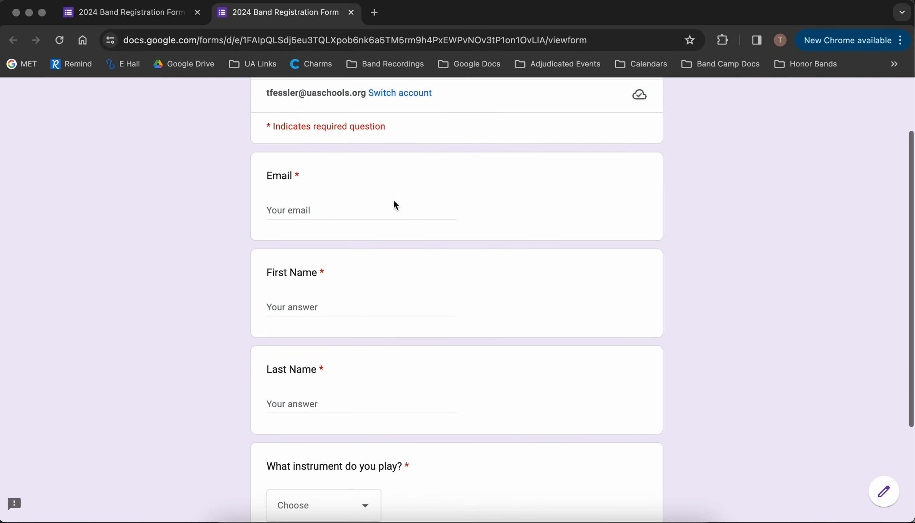
scroll(394, 204, "up", 3)
left_click(286, 231)
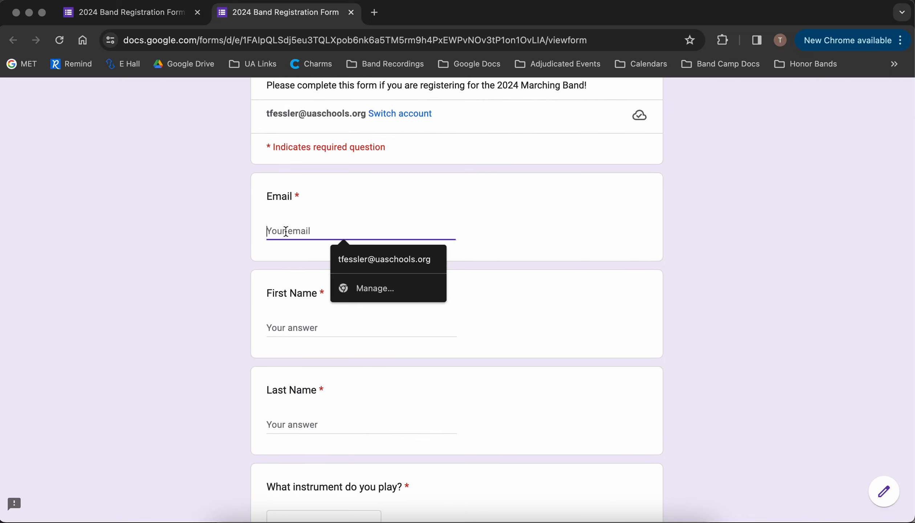
scroll(284, 239, "down", 2)
left_click(284, 240)
scroll(280, 250, "down", 2)
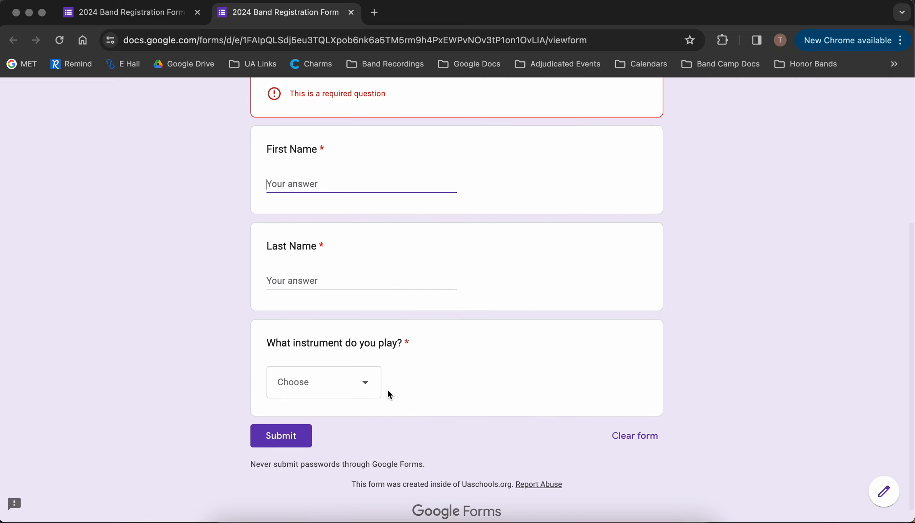
Test the instrument dropdown in the preview with several choices, ending on Trumpet, and close the preview.
left_click(363, 384)
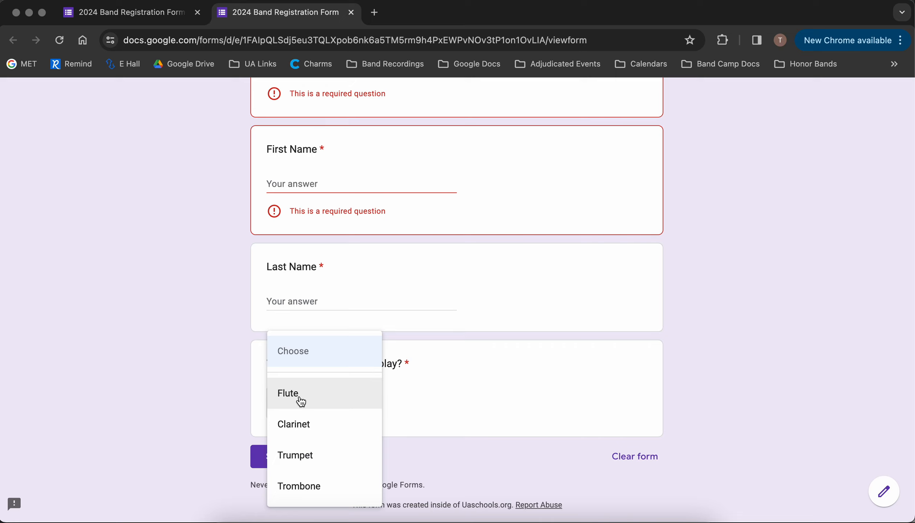
left_click(290, 438)
left_click(366, 406)
left_click(339, 371)
left_click(359, 403)
left_click(342, 454)
scroll(392, 338, "up", 2)
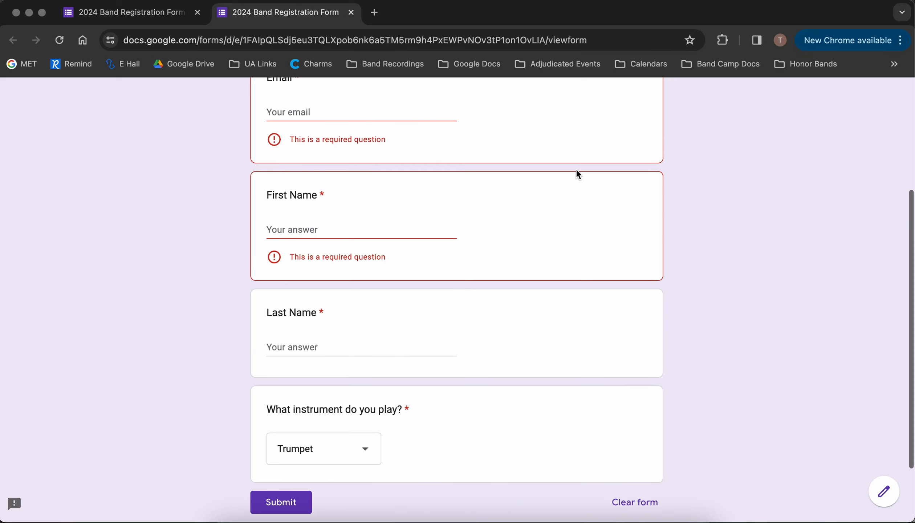
left_click(350, 12)
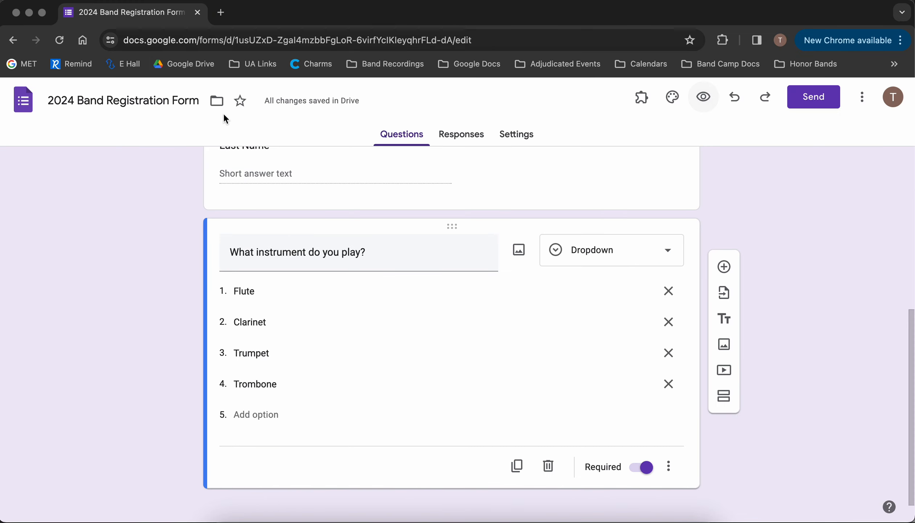
Add a short-answer question titled "What is your phone number? (This is to add to our section GroupMe chats and Remind messages)".
scroll(277, 281, "down", 1)
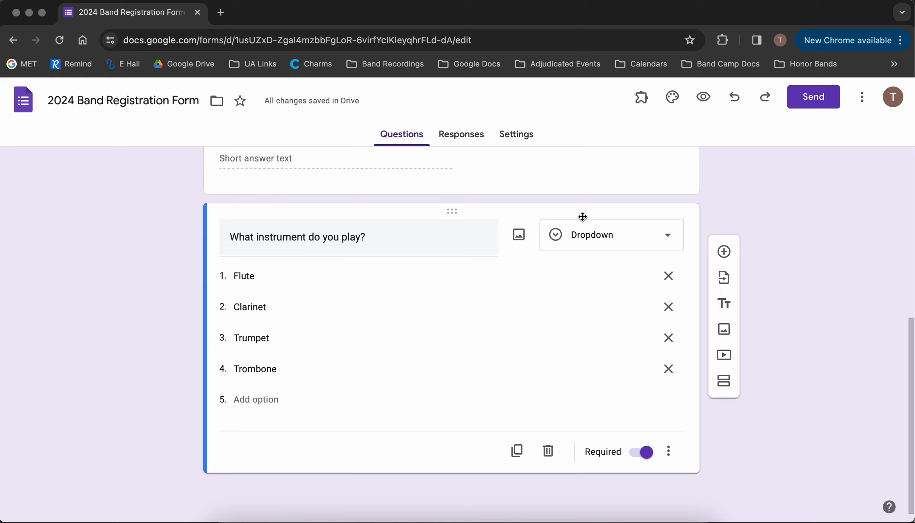
left_click(724, 251)
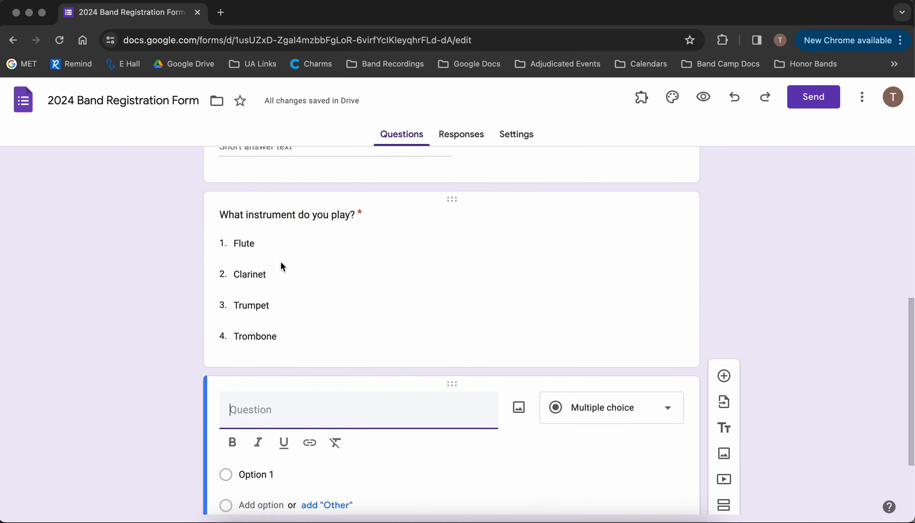
type("6")
key("BackSpace")
type("What is your phone number?")
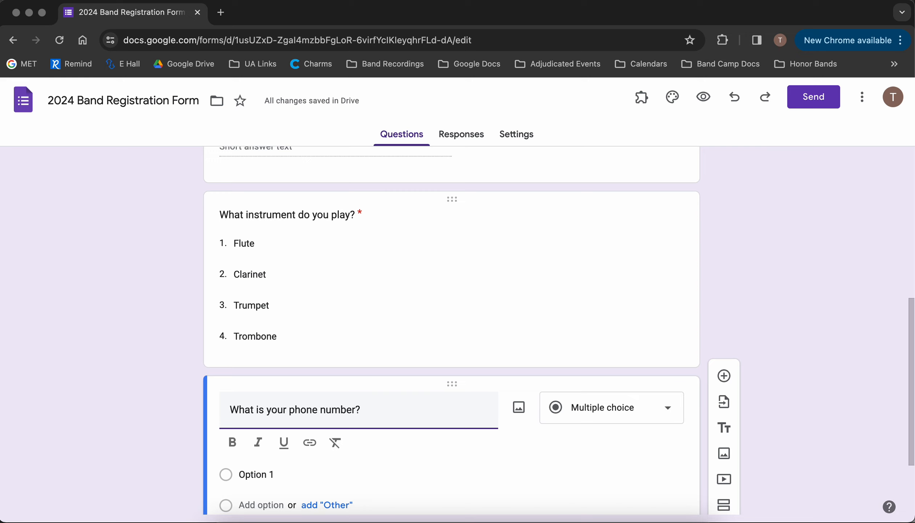
type(" (This i")
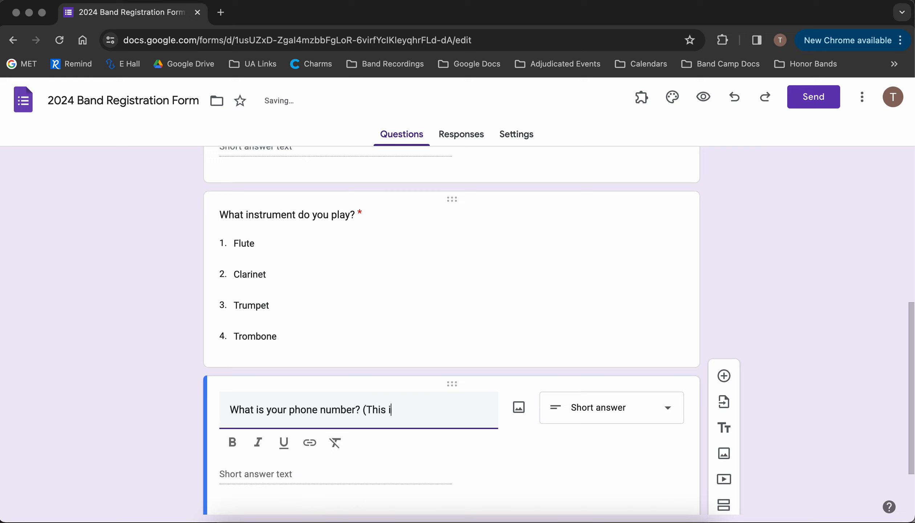
type("s to add to our section Group")
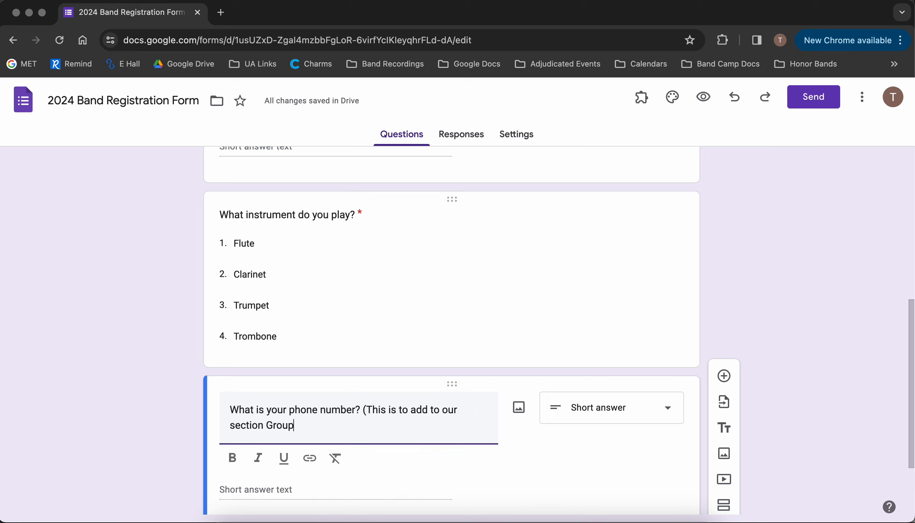
type("Me chats and Remind messa")
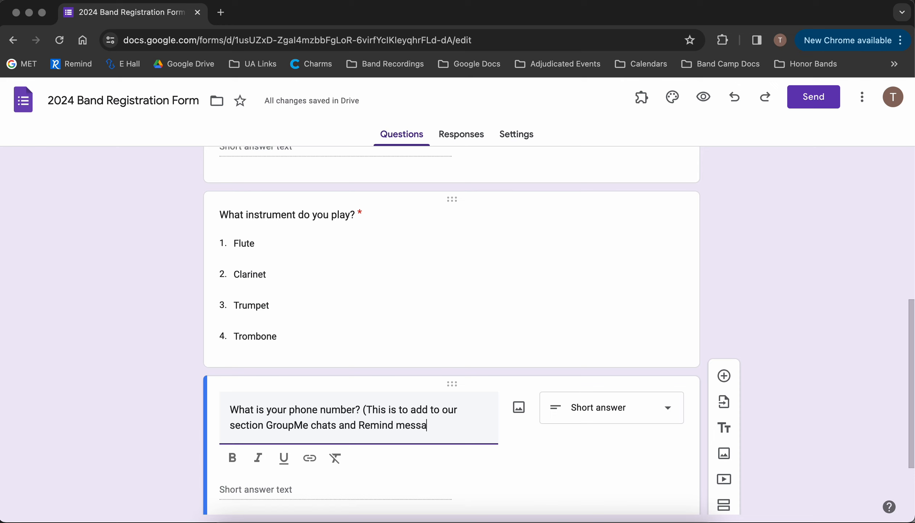
type("ges")
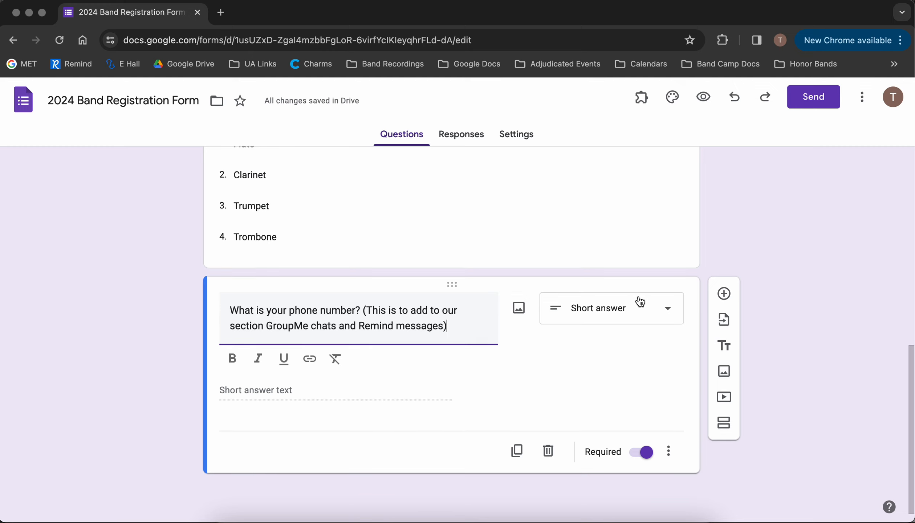
Add a question below the phone number titled "What is your address? This is to help with Booster communications".
left_click(724, 293)
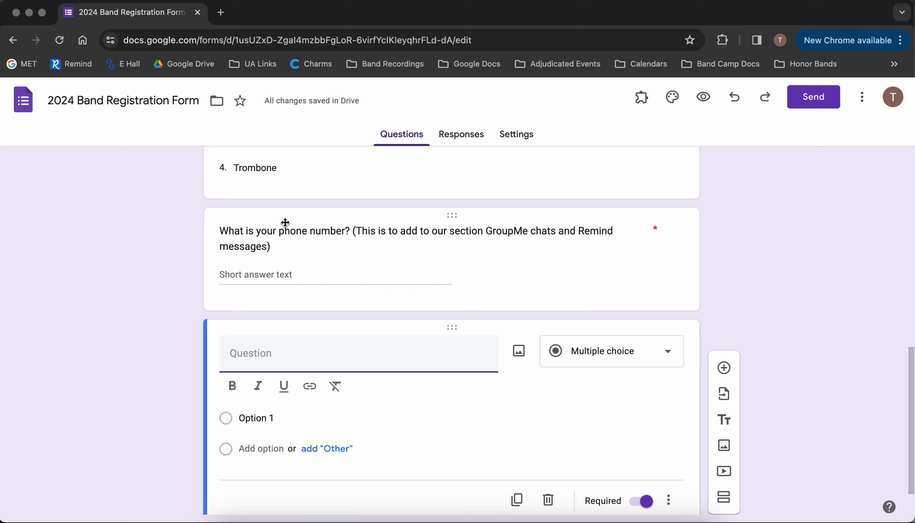
type("What is your address?")
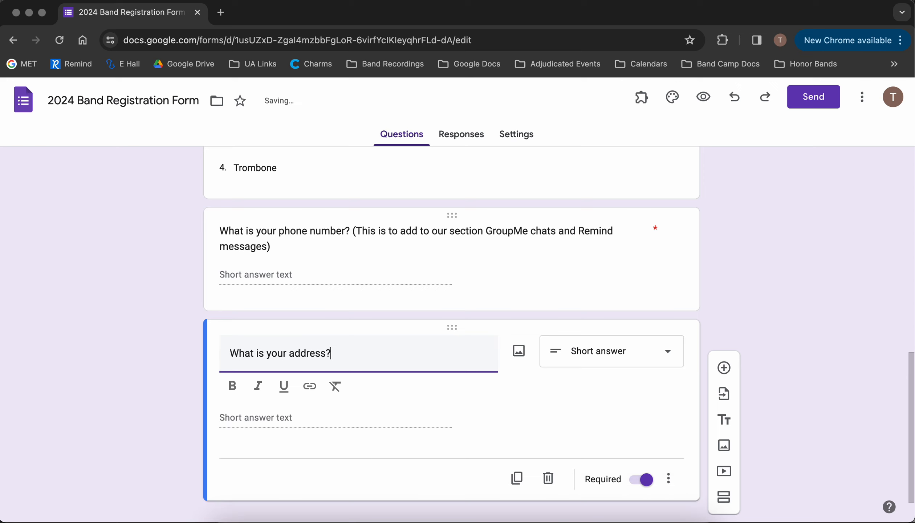
type(" This is to help with B")
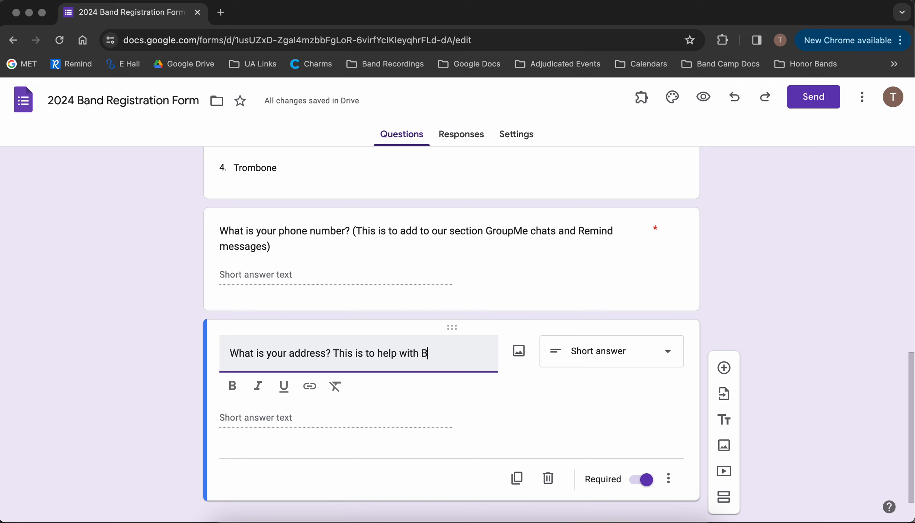
type("ooster communications")
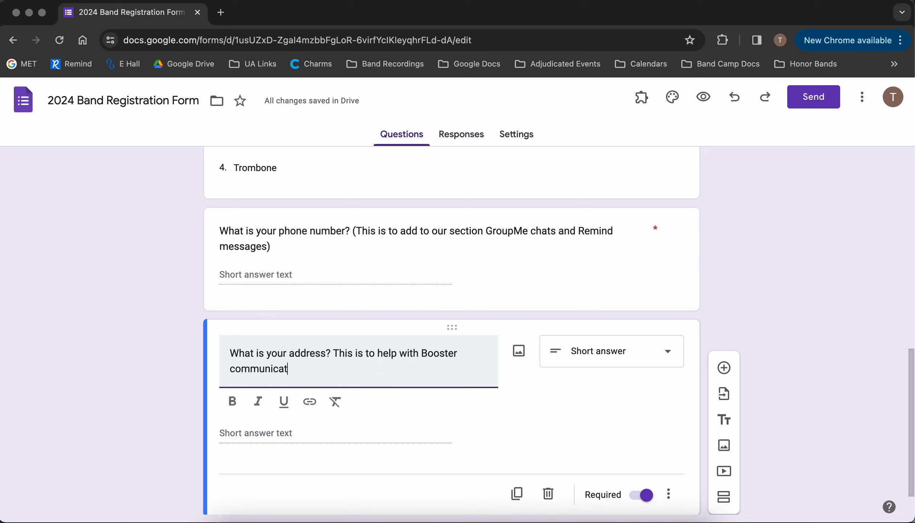
Move the address question's Booster communications note below a blank line and set the question type to Short answer.
left_click(332, 354)
key("Return")
key("Return")
scroll(428, 384, "down", 3)
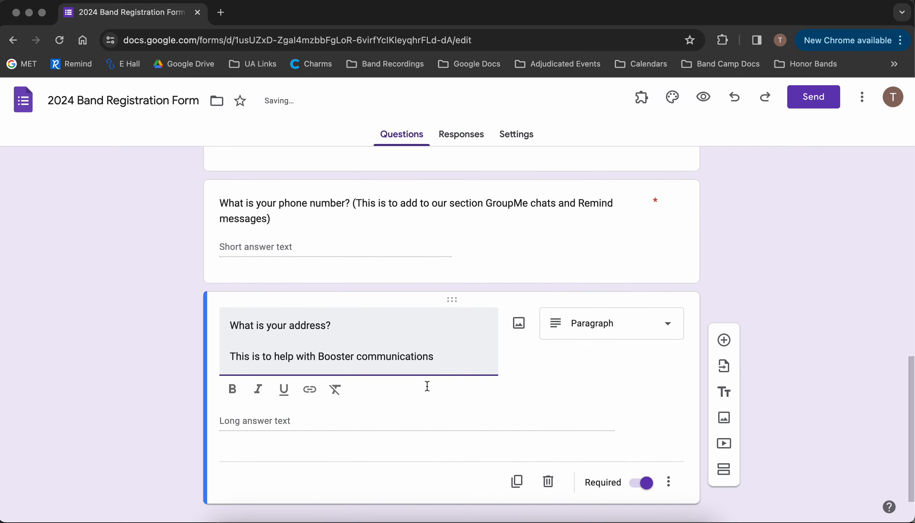
left_click(595, 311)
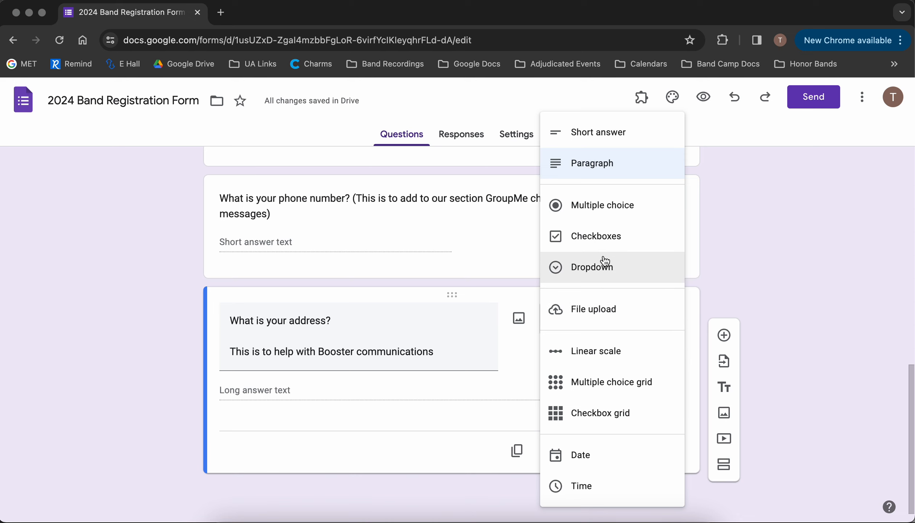
left_click(602, 132)
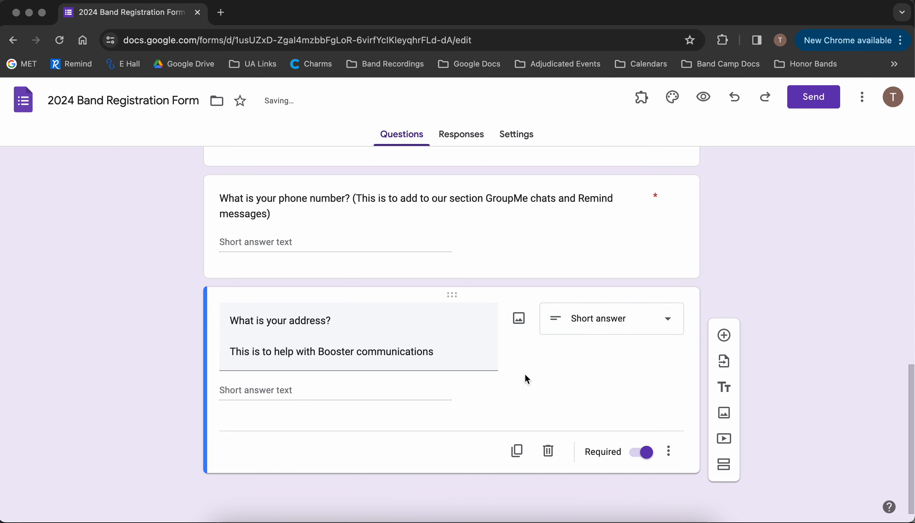
Add a file upload question below the address question and allow respondents to upload files to Drive.
left_click(724, 335)
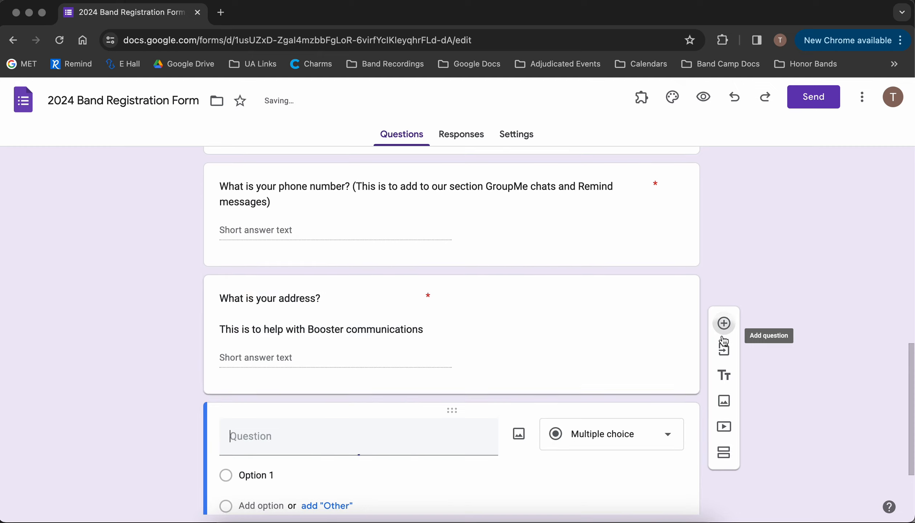
scroll(520, 344, "down", 3)
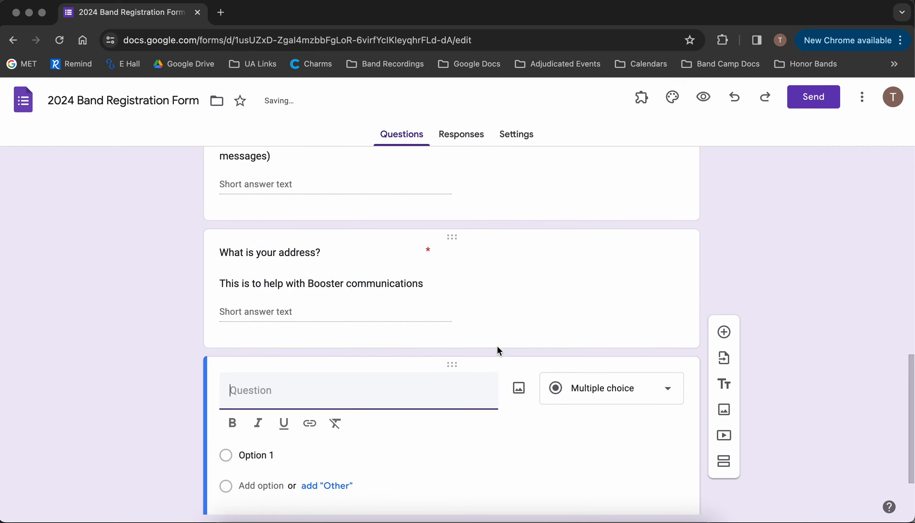
left_click(591, 322)
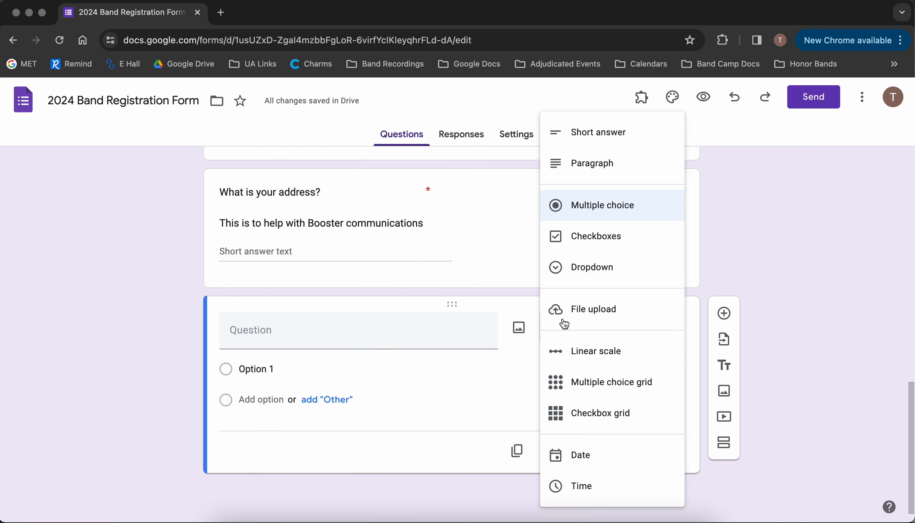
left_click(597, 311)
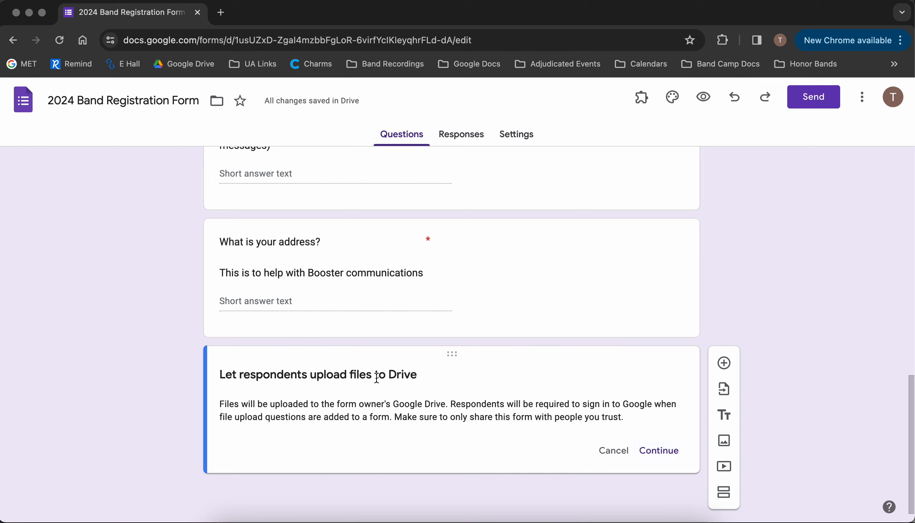
left_click(645, 449)
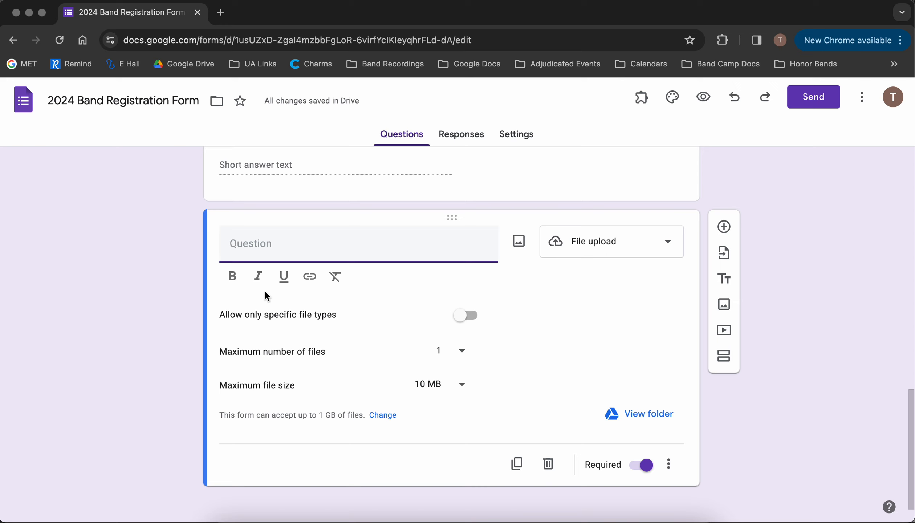
Title the file upload question "Please upload your signed handbook form here".
scroll(253, 262, "up", 1)
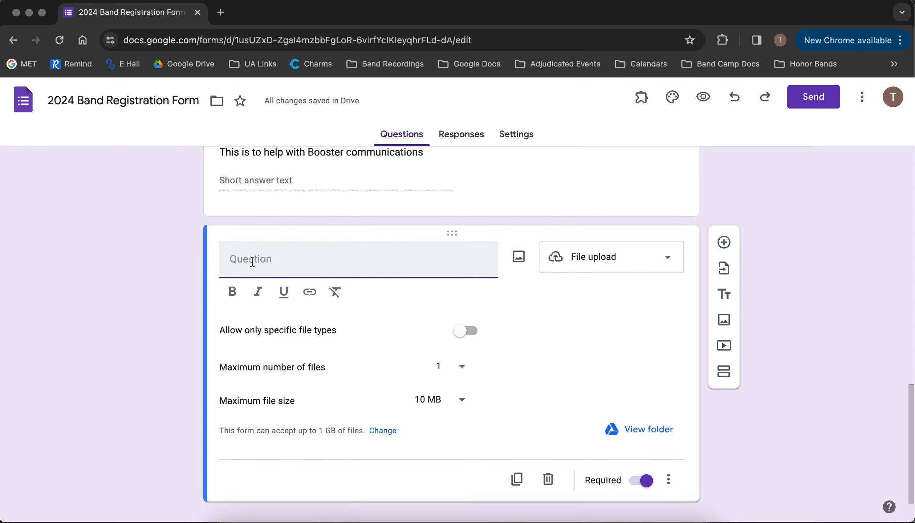
type("Please upload y")
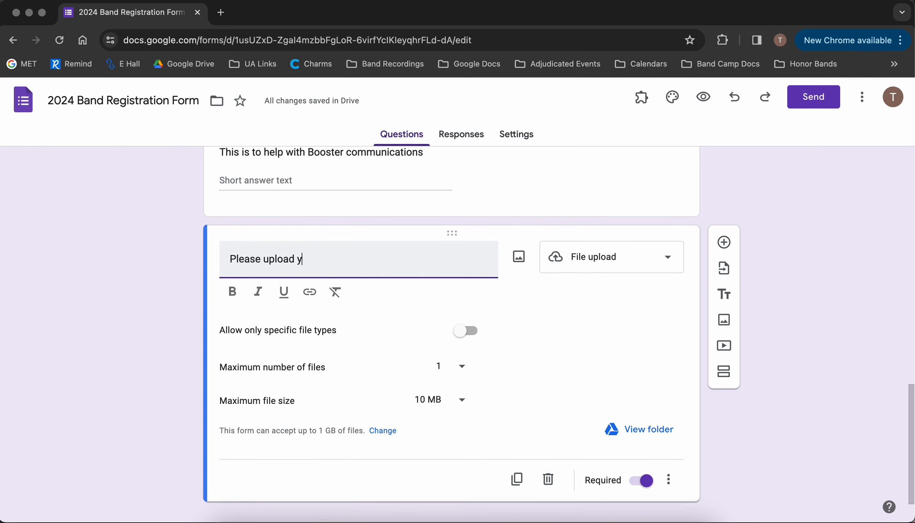
type("our sig")
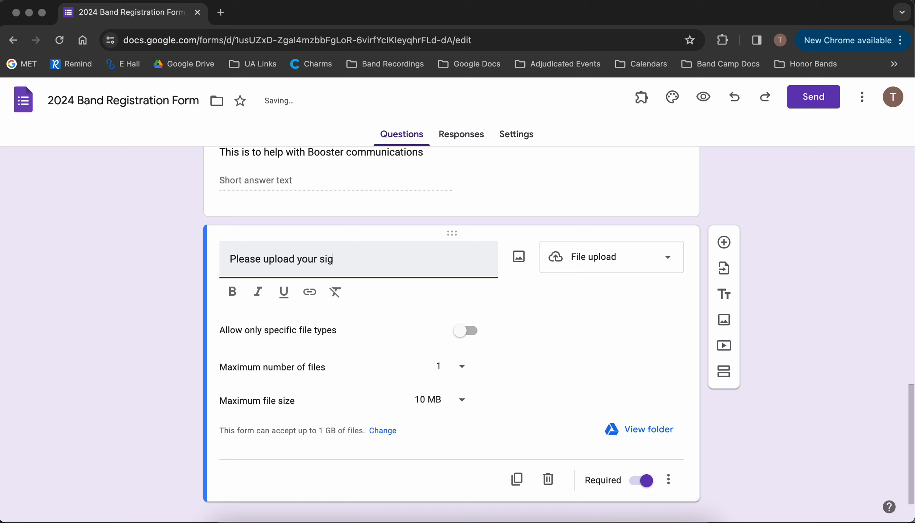
type("ned handboo")
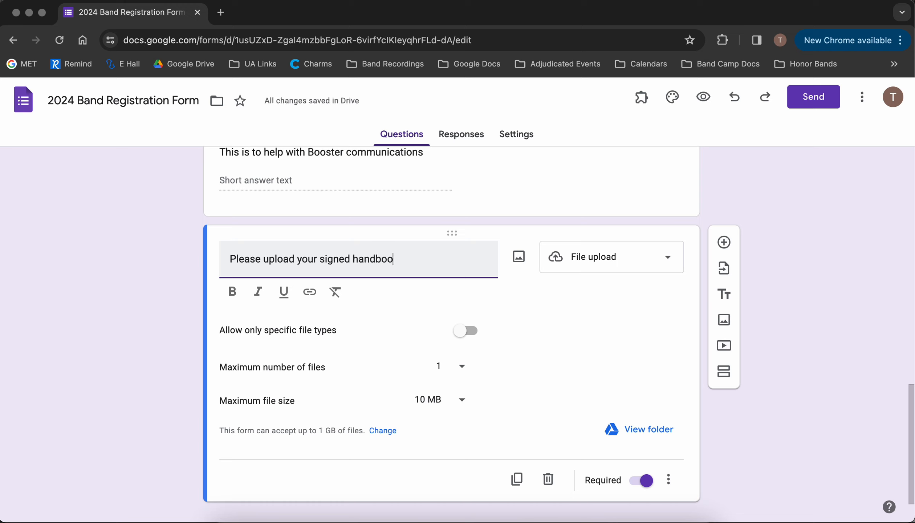
type("k form here")
scroll(220, 300, "down", 2)
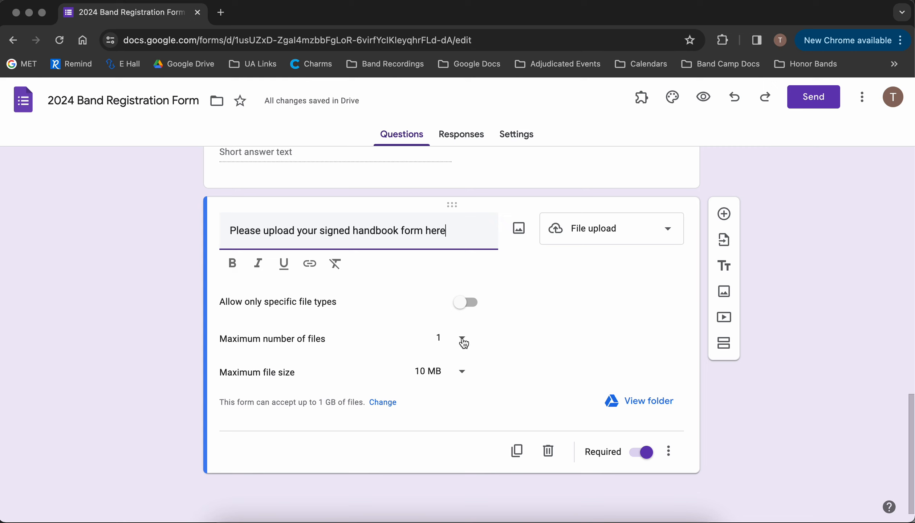
Check the file-count choices of the handbook upload question and set its maximum file size to 100 MB.
left_click(468, 340)
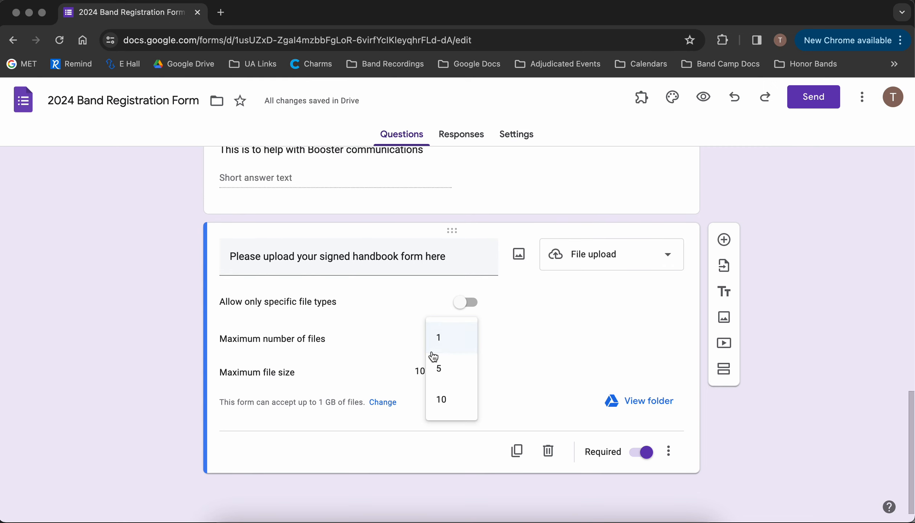
left_click(372, 332)
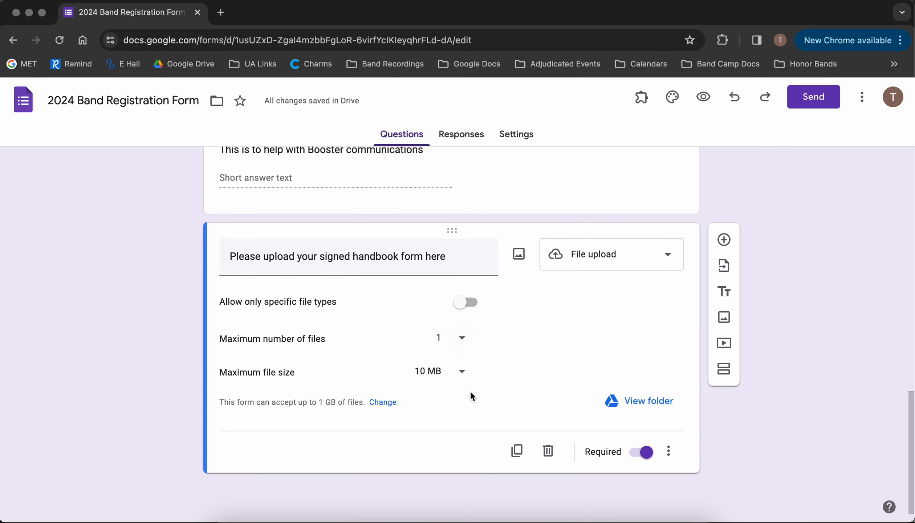
left_click(461, 372)
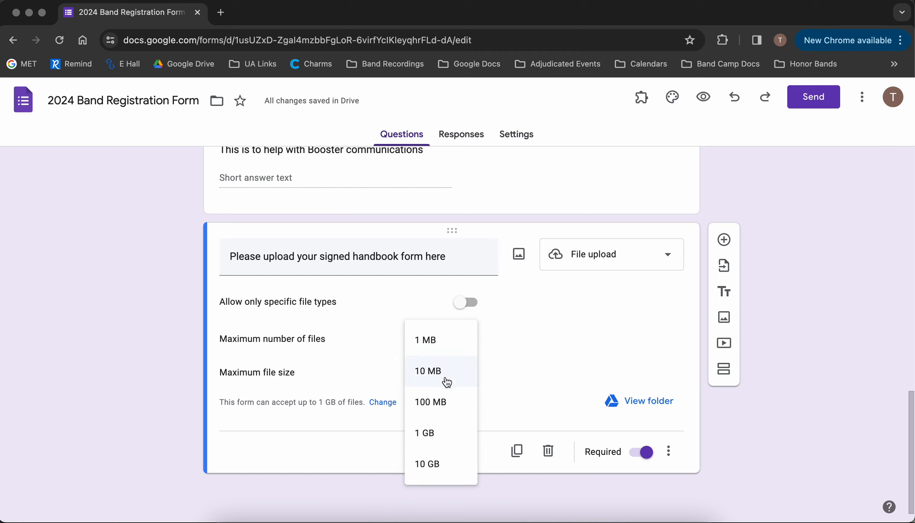
left_click(437, 402)
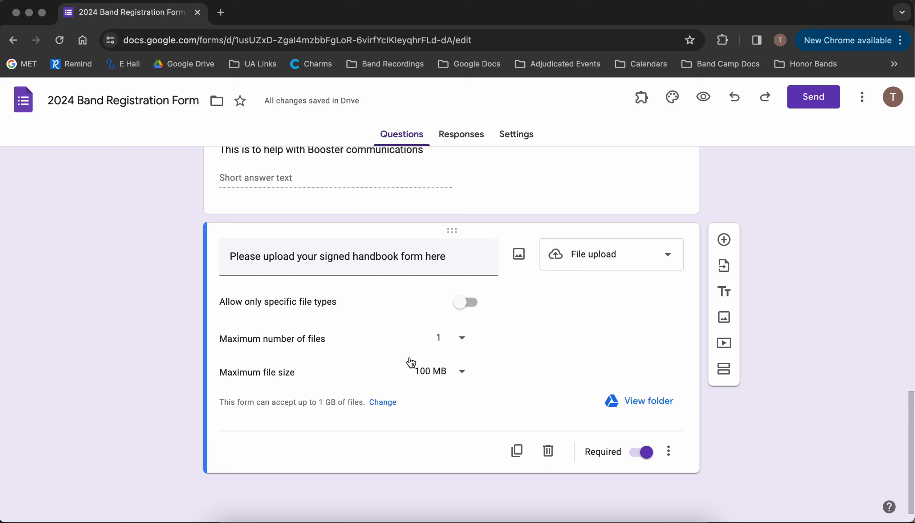
Check the specific file type options of the handbook upload question, leaving the restriction off.
left_click(465, 308)
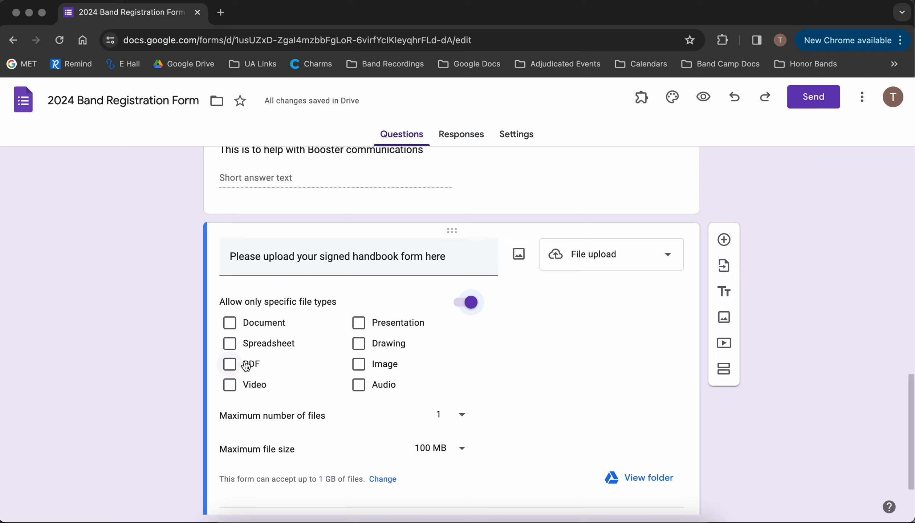
left_click(470, 305)
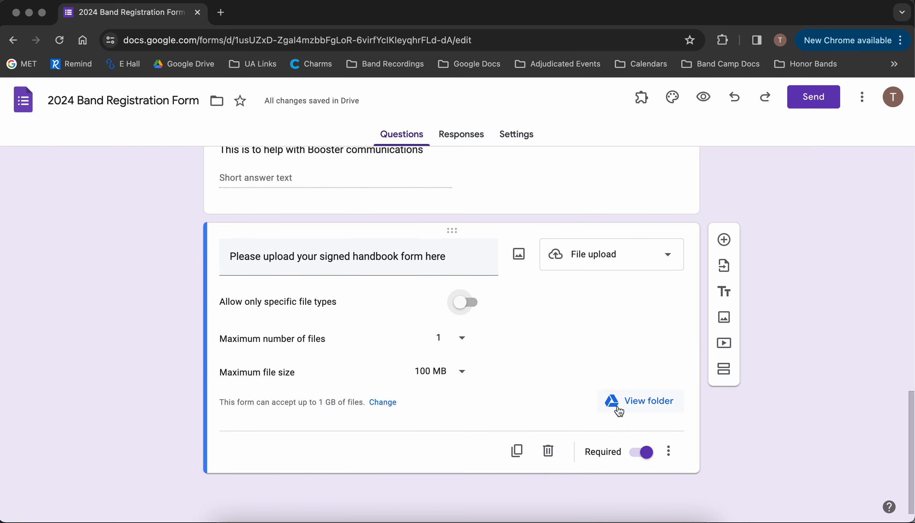
scroll(640, 459, "up", 1)
scroll(641, 459, "up", 1)
scroll(641, 459, "down", 1)
Make the signed handbook form upload question optional.
left_click(642, 455)
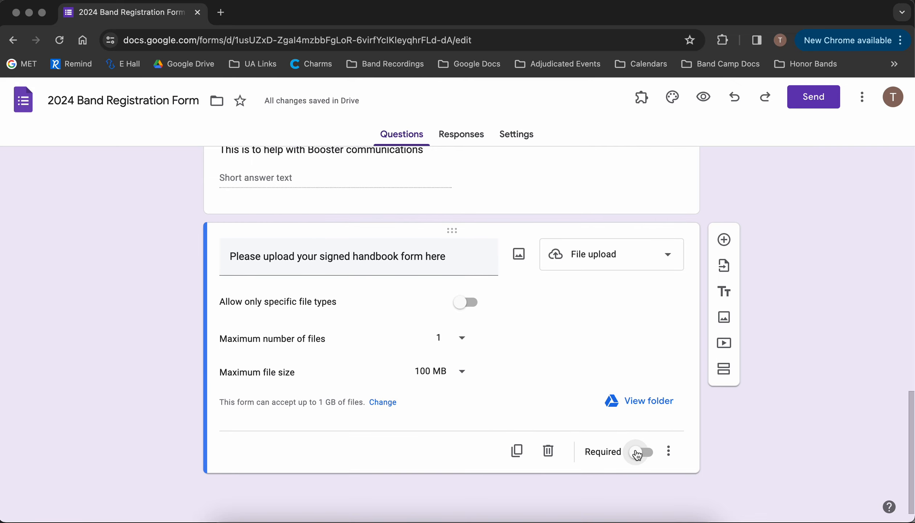
scroll(601, 360, "up", 5)
scroll(602, 360, "down", 5)
scroll(690, 283, "up", 15)
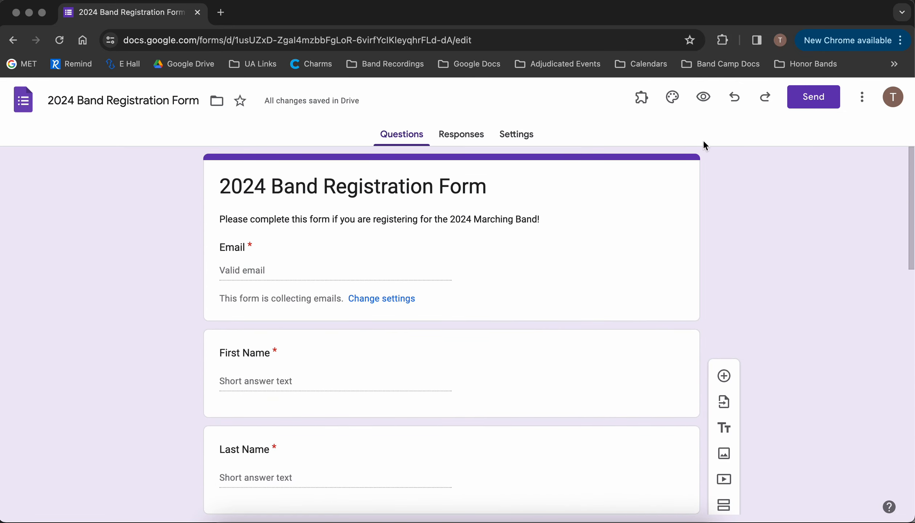
Open a preview of the form and review all its questions as a respondent sees them.
left_click(703, 97)
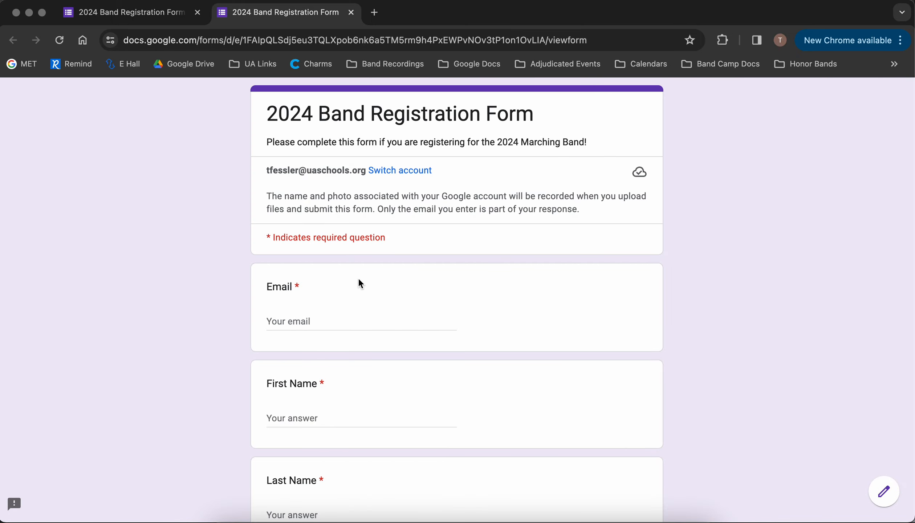
scroll(360, 282, "down", 7)
scroll(358, 279, "down", 4)
scroll(360, 283, "down", 4)
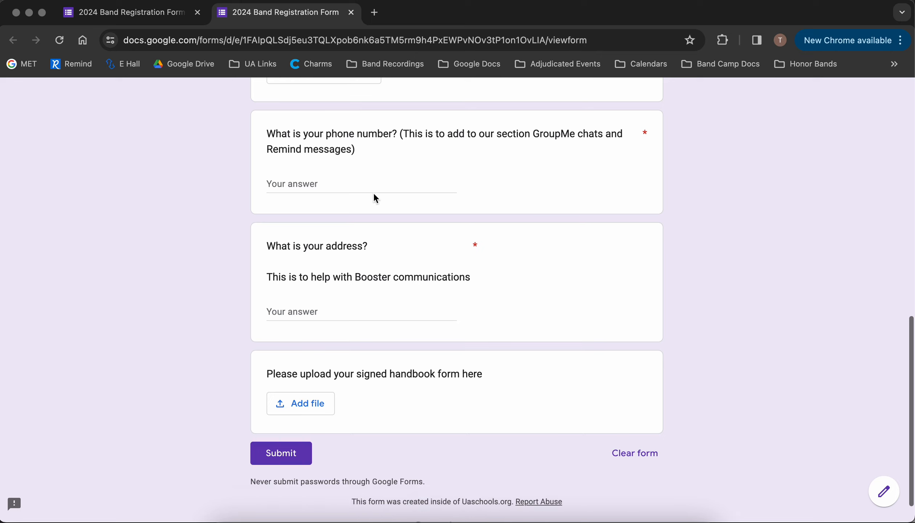
scroll(374, 194, "up", 15)
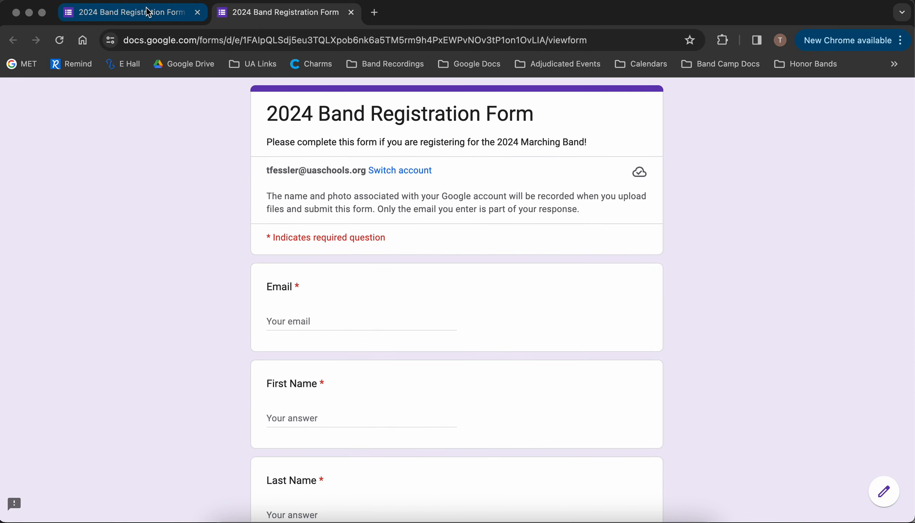
Fill in the respondent's e-mail address, first name and last name in the form preview.
left_click(286, 322)
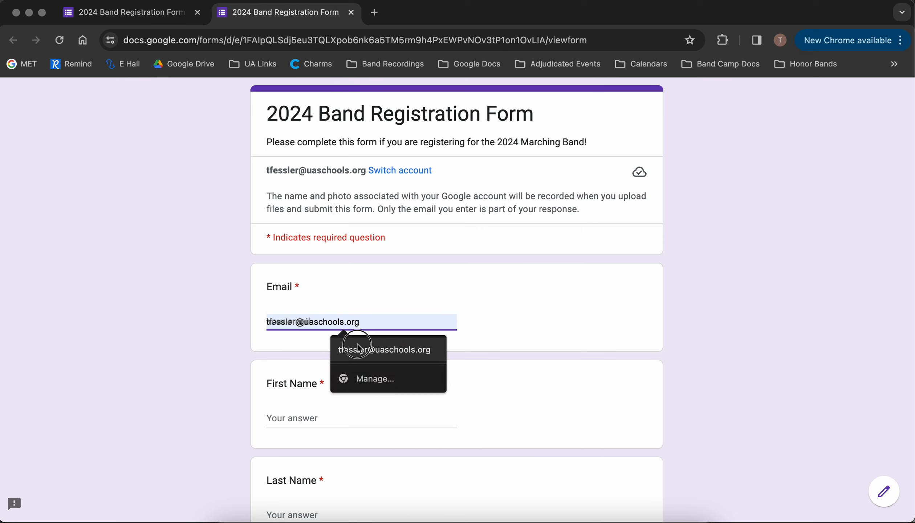
left_click(360, 347)
scroll(307, 385, "down", 1)
left_click(307, 385)
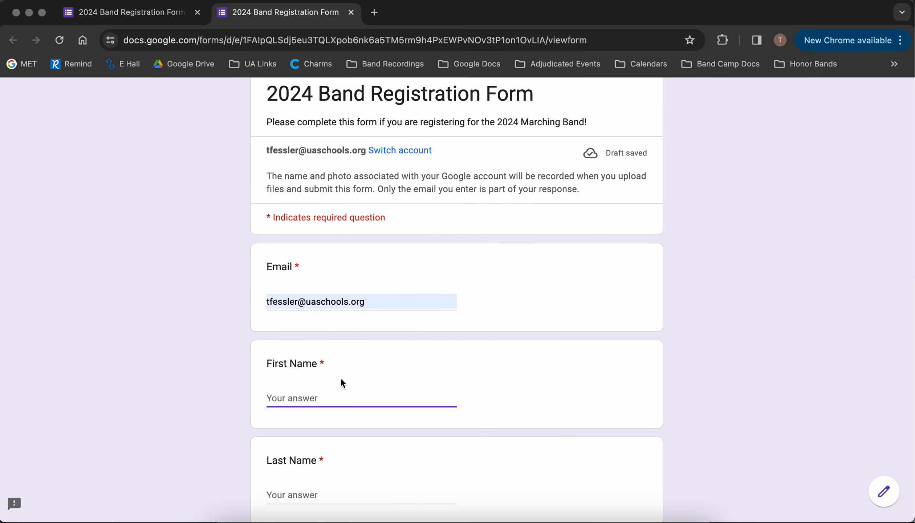
type("Todd")
key("Tab")
type("FE")
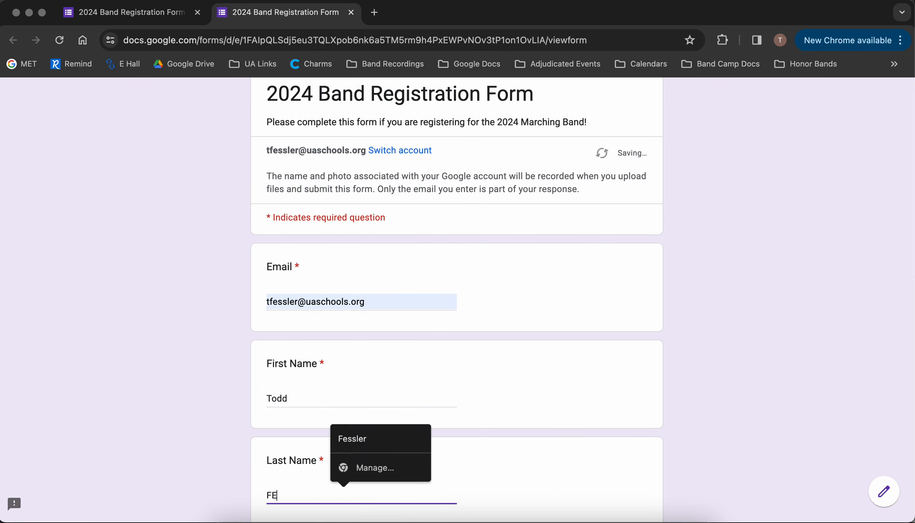
Choose Clarinet as the instrument and enter the respondent's phone number.
scroll(199, 379, "down", 7)
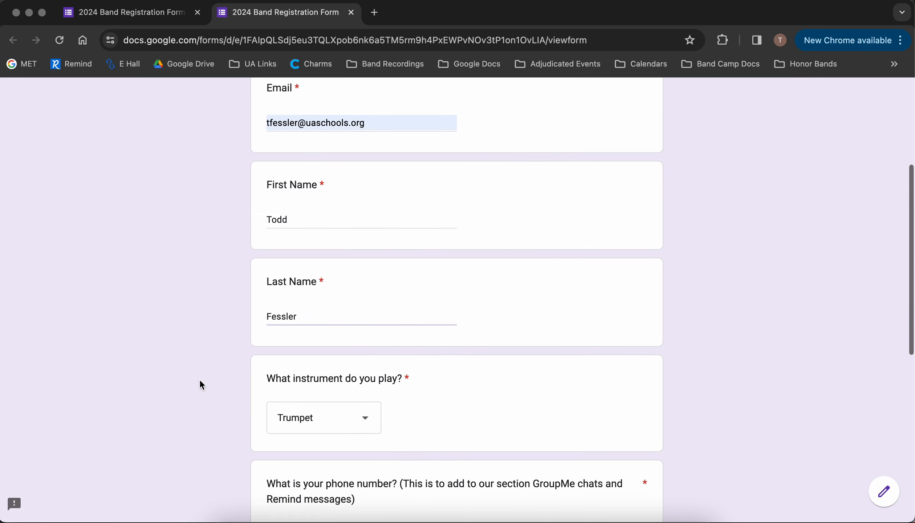
left_click(319, 352)
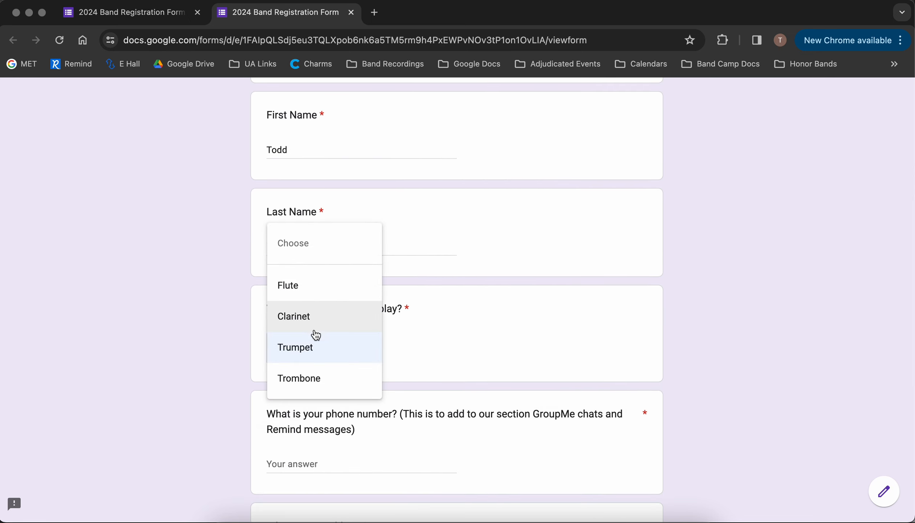
left_click(316, 312)
scroll(217, 347, "down", 3)
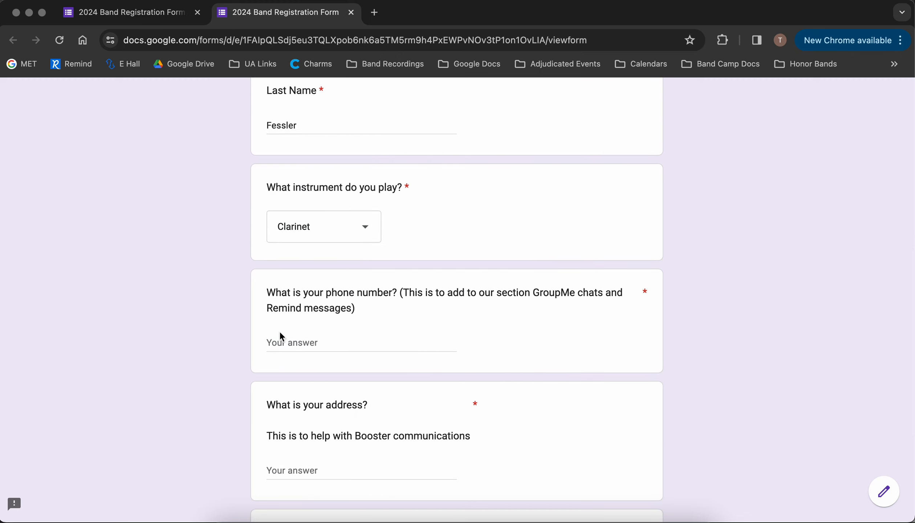
scroll(332, 339, "down", 1)
left_click(307, 315)
type("6")
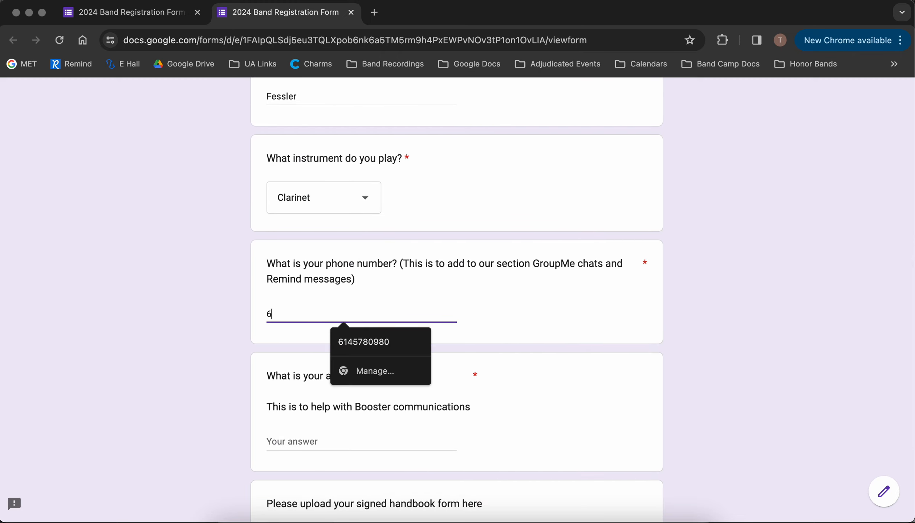
type("14-555-5555")
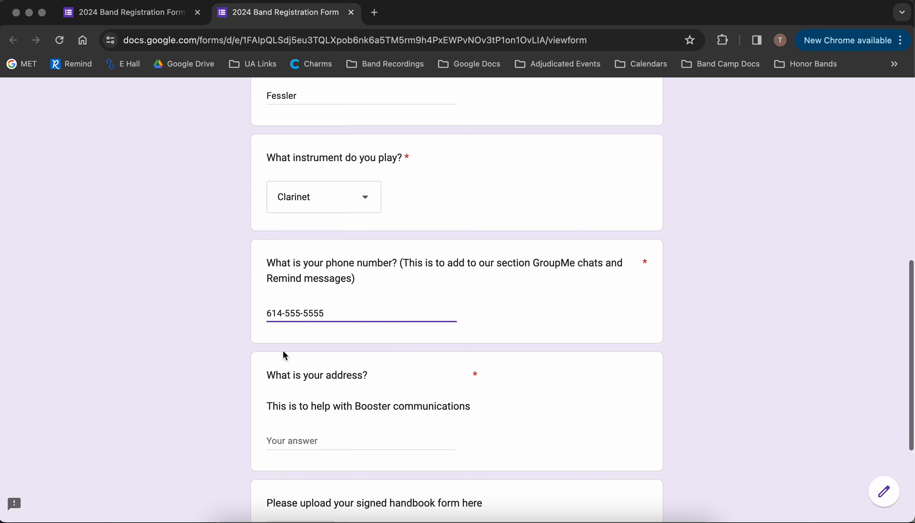
Enter the respondent's postal address and submit the test response without a handbook file.
scroll(281, 353, "down", 2)
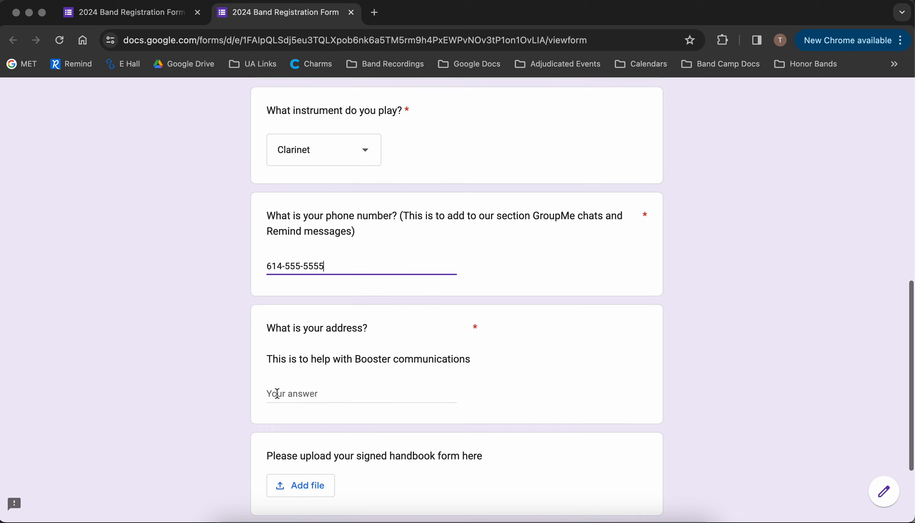
left_click(276, 395)
type("2345 Scotch")
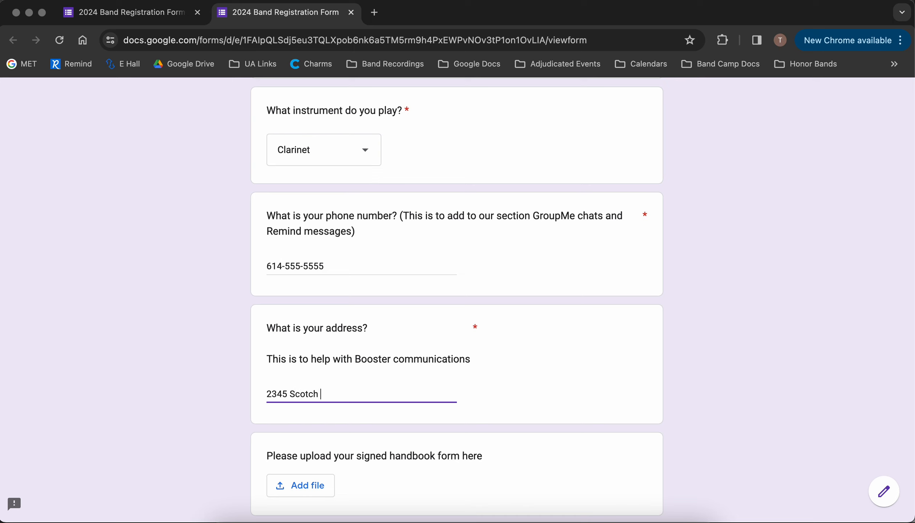
type("Woods Drive")
scroll(270, 425, "down", 3)
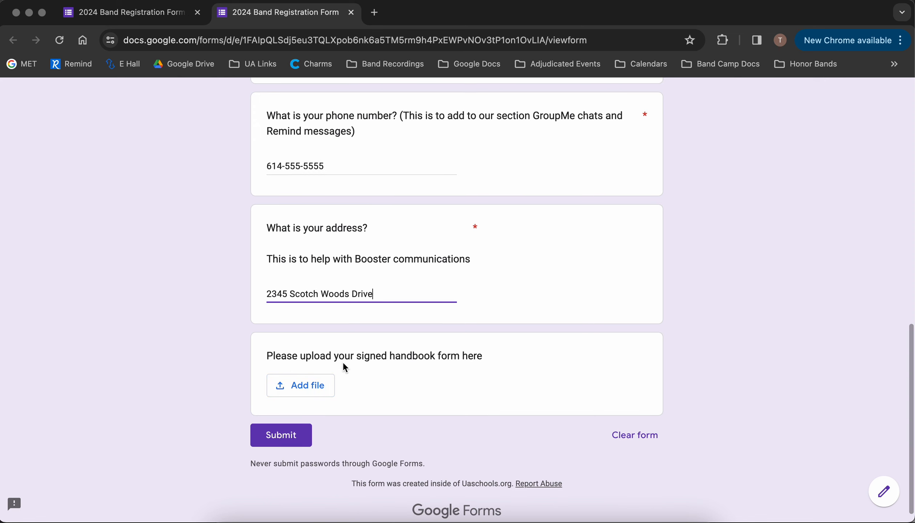
left_click(285, 429)
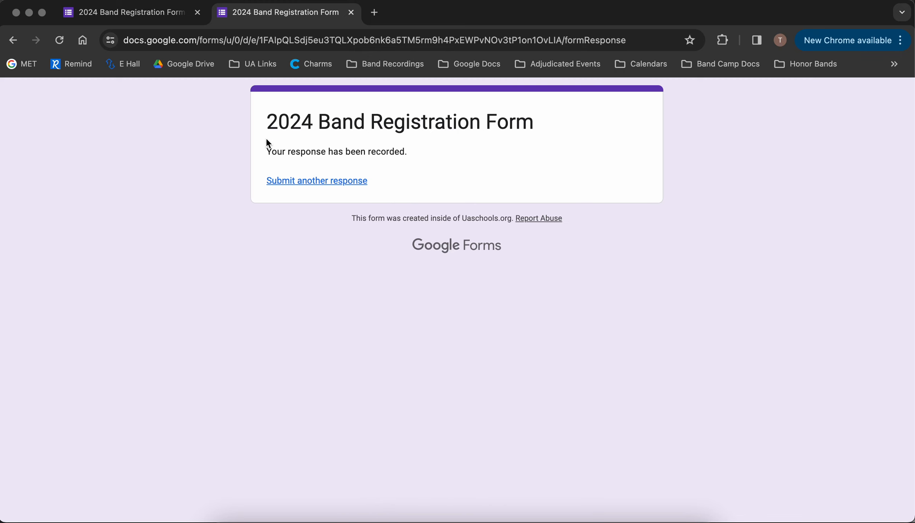
Return to the form editor and examine the summary of the submitted responses for every question.
left_click(125, 11)
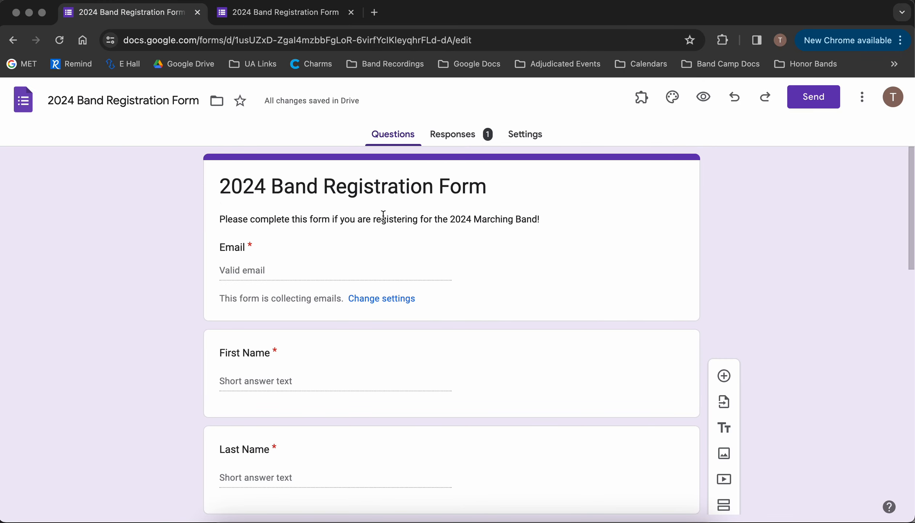
scroll(397, 333, "down", 2)
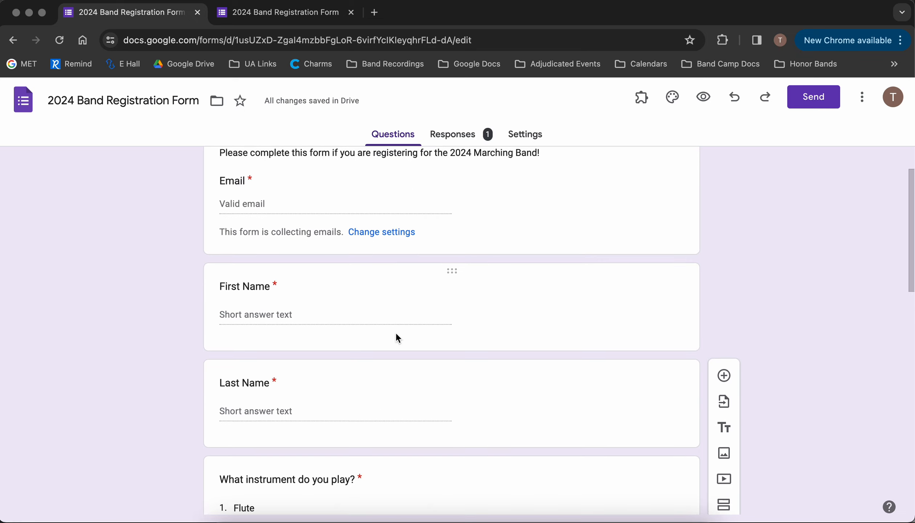
scroll(396, 337, "up", 2)
left_click(458, 135)
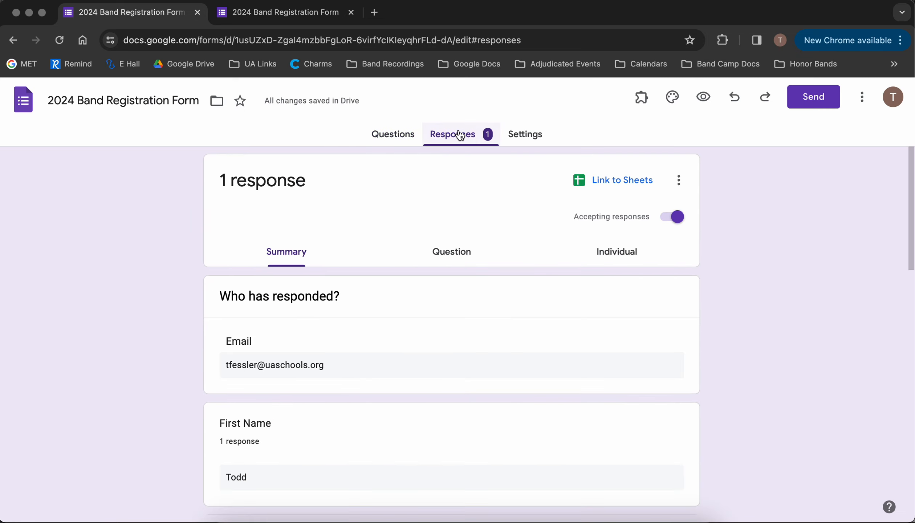
scroll(351, 376, "down", 10)
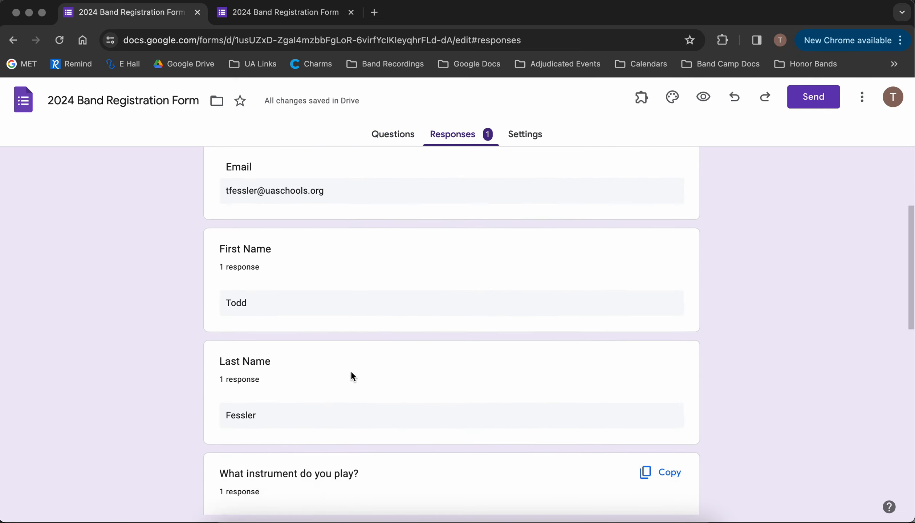
scroll(354, 352, "down", 6)
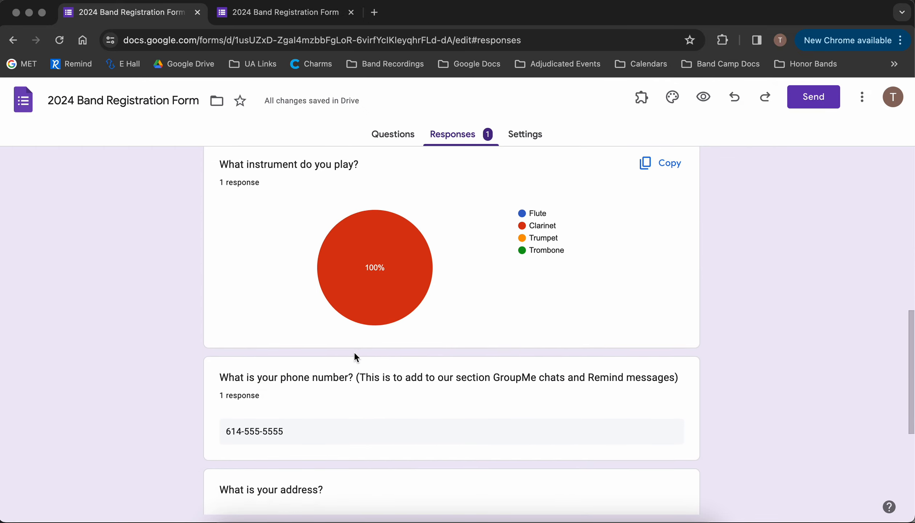
scroll(305, 452, "down", 5)
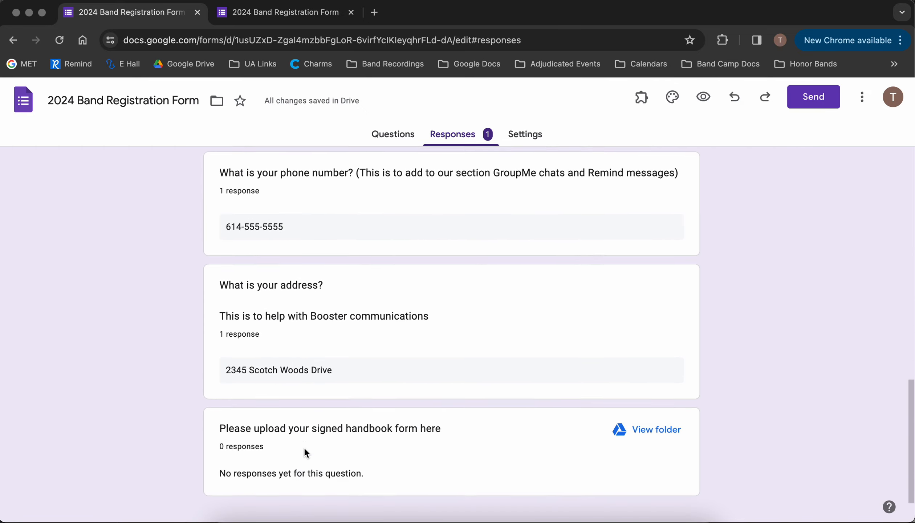
scroll(304, 446, "up", 20)
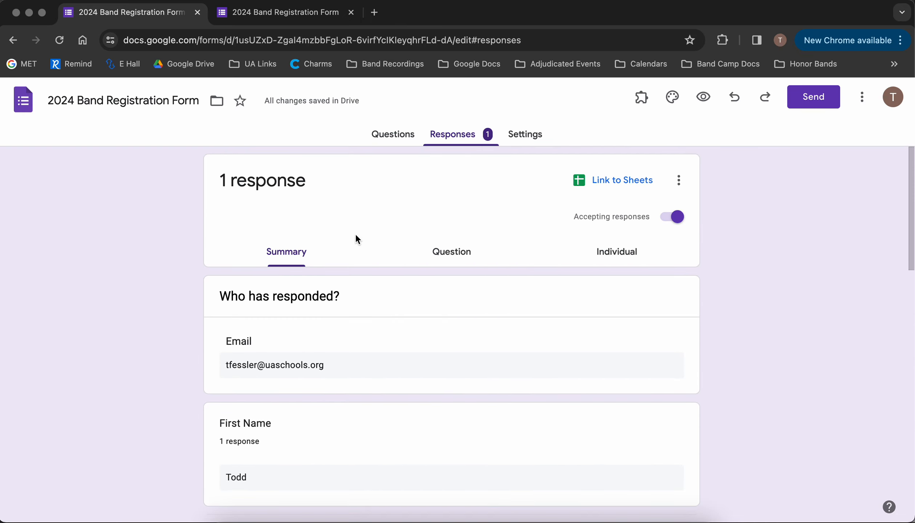
View the responses by question, check the list of selectable questions, and view the individual response.
left_click(458, 253)
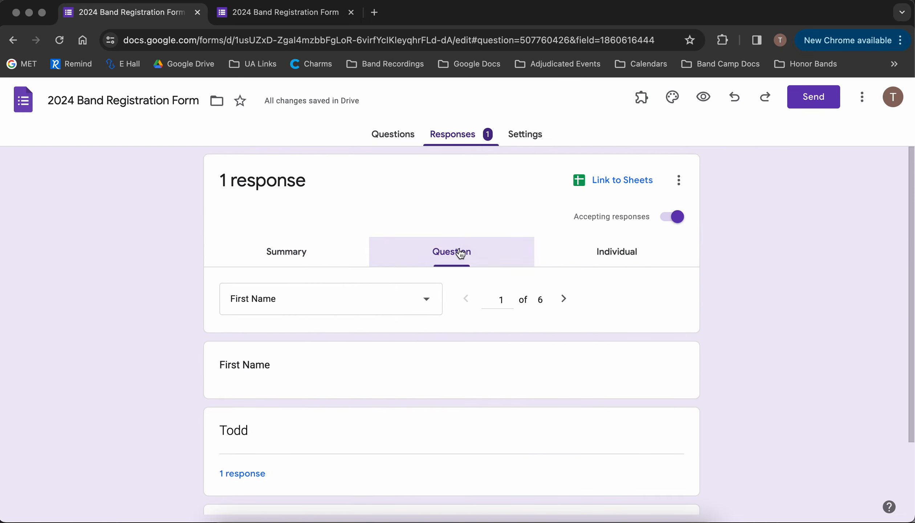
left_click(421, 303)
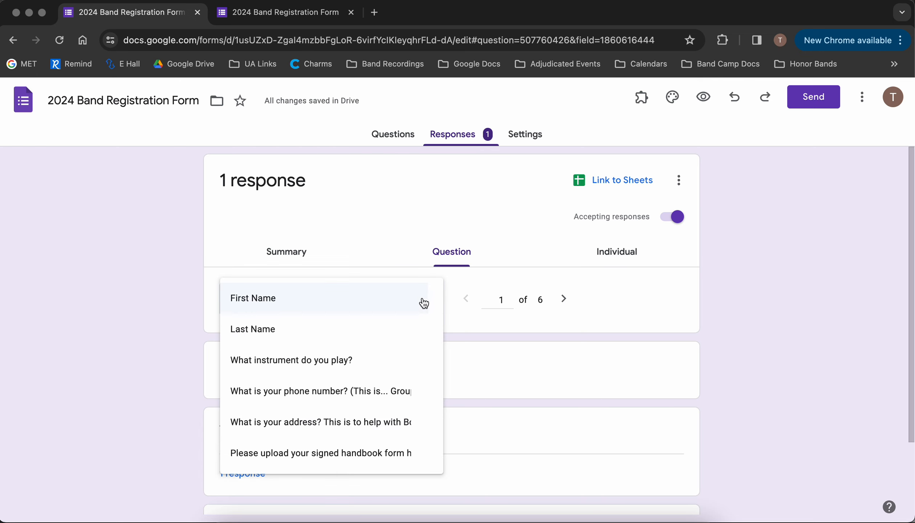
left_click(421, 302)
left_click(605, 254)
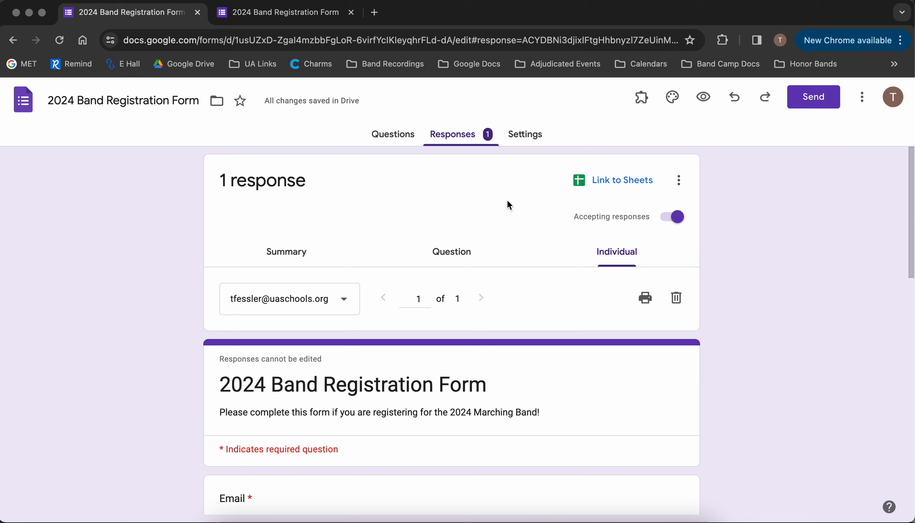
Link the form's responses to a new spreadsheet and look over its response columns before returning to the form.
left_click(610, 185)
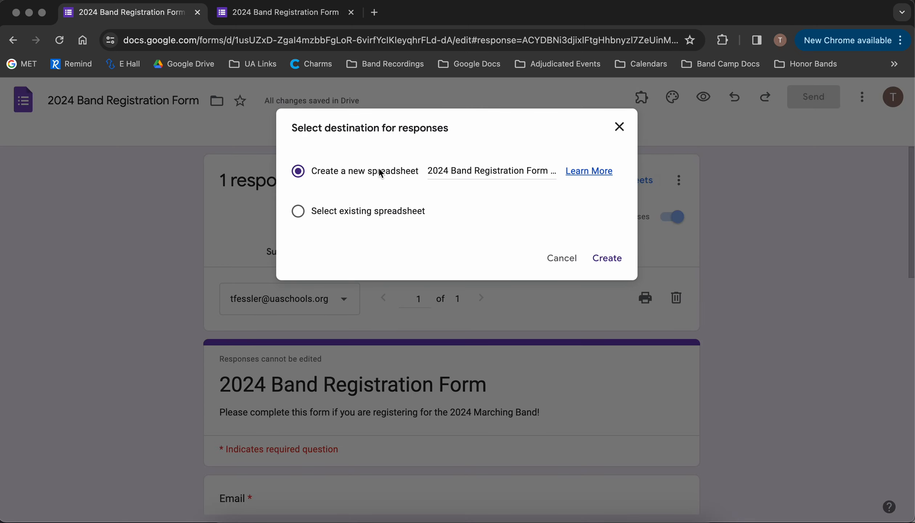
left_click(605, 258)
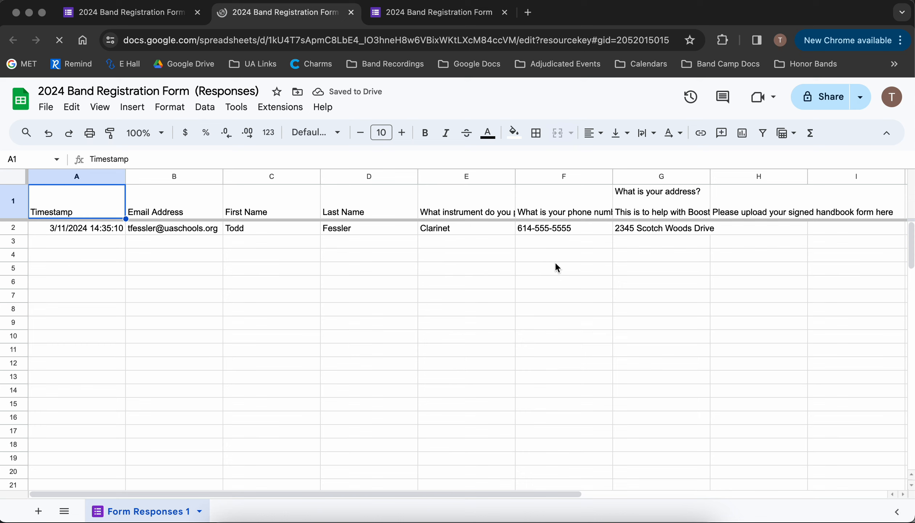
scroll(556, 264, "right", 8)
scroll(556, 263, "left", 8)
left_click(135, 13)
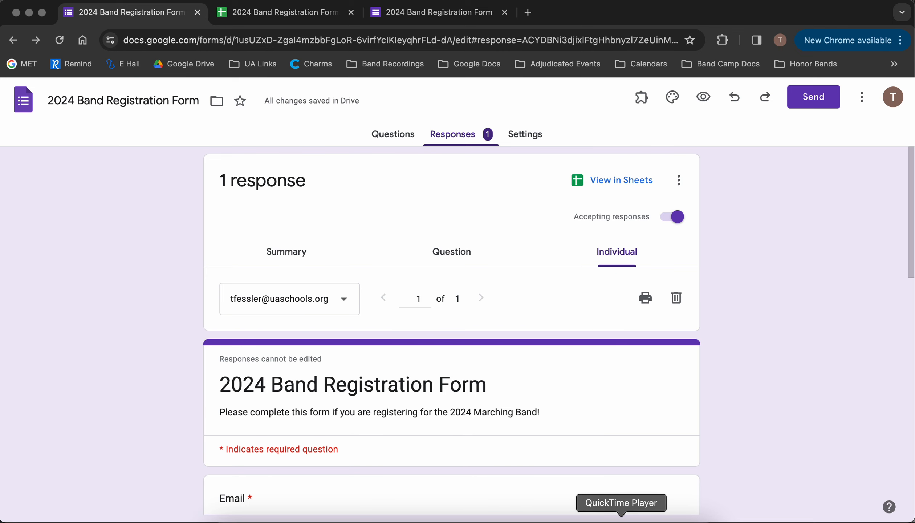
left_click(621, 520)
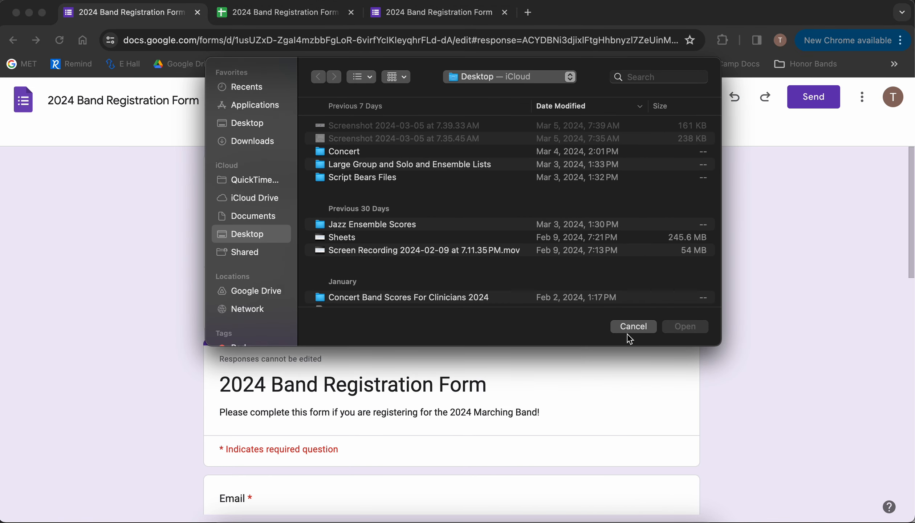